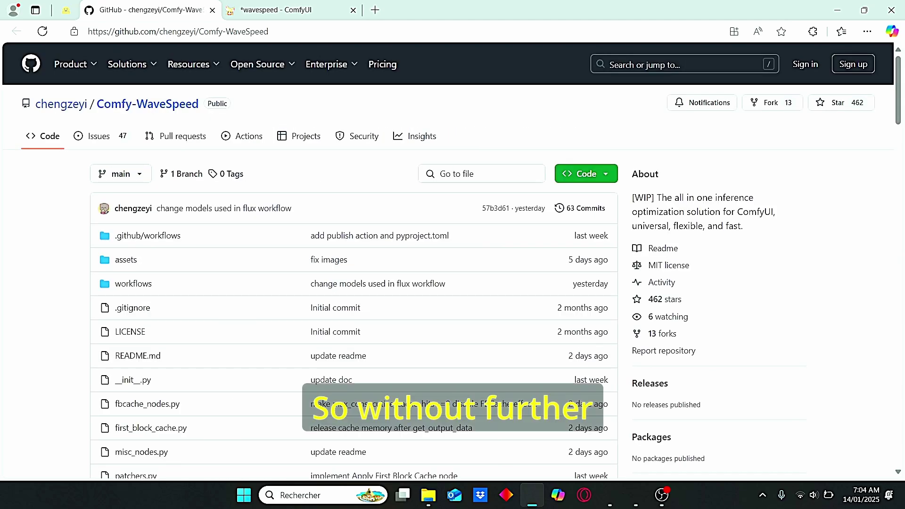
# Step: Read through the Comfy-WaveSpeed README, including the feature list, installation commands, demo workflows and dynamic caching section
pyautogui.scroll(-10, 452, 262)
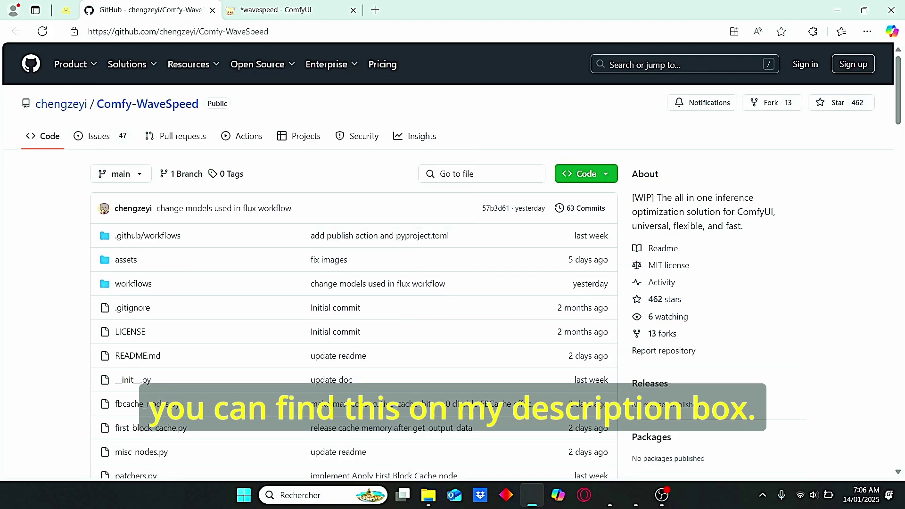
pyautogui.scroll(-9, 99, 218)
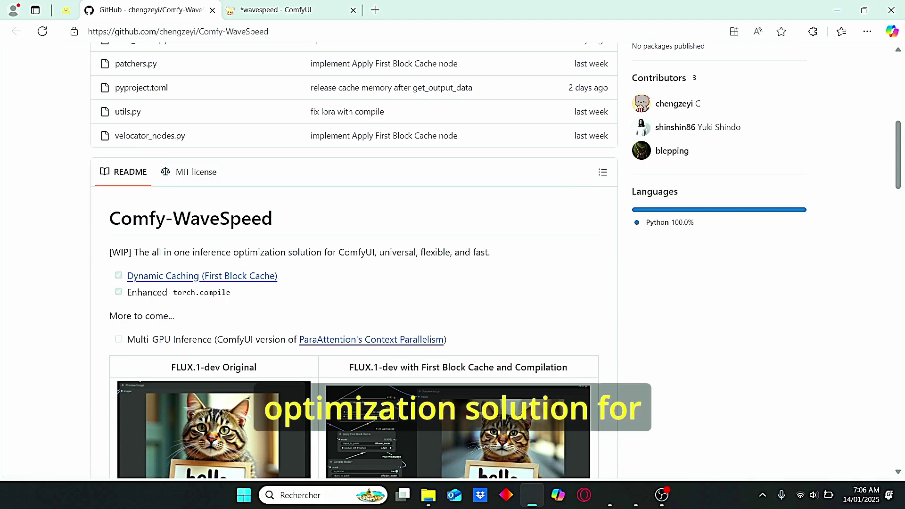
pyautogui.moveTo(326, 253); pyautogui.dragTo(372, 252)
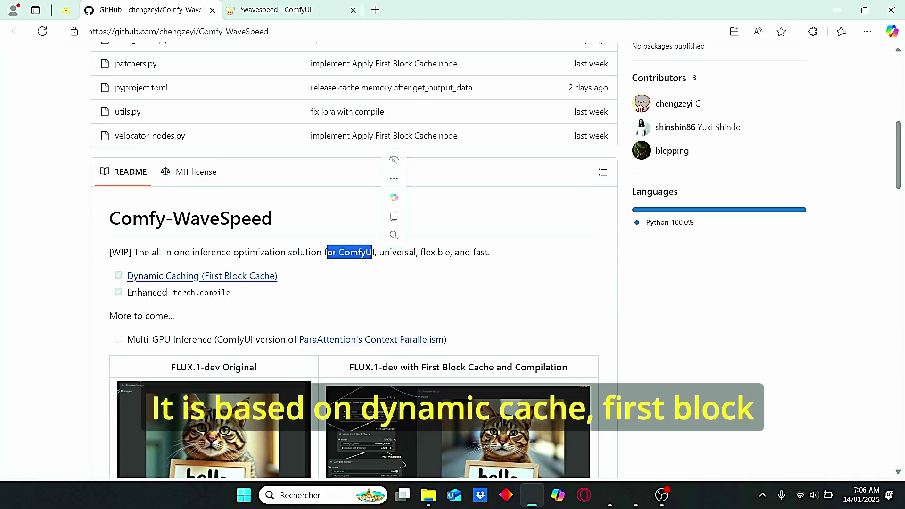
pyautogui.scroll(-10, 353, 259)
pyautogui.scroll(-1, 354, 259)
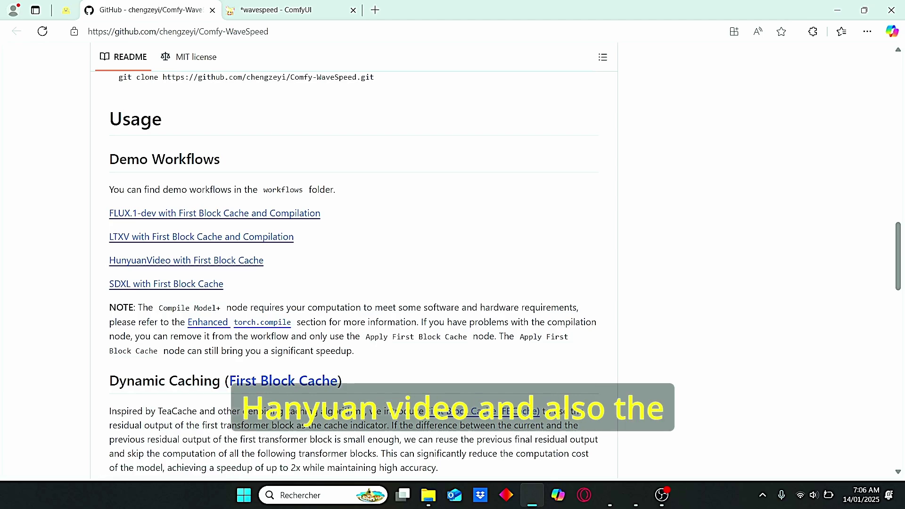
pyautogui.scroll(1, 224, 343)
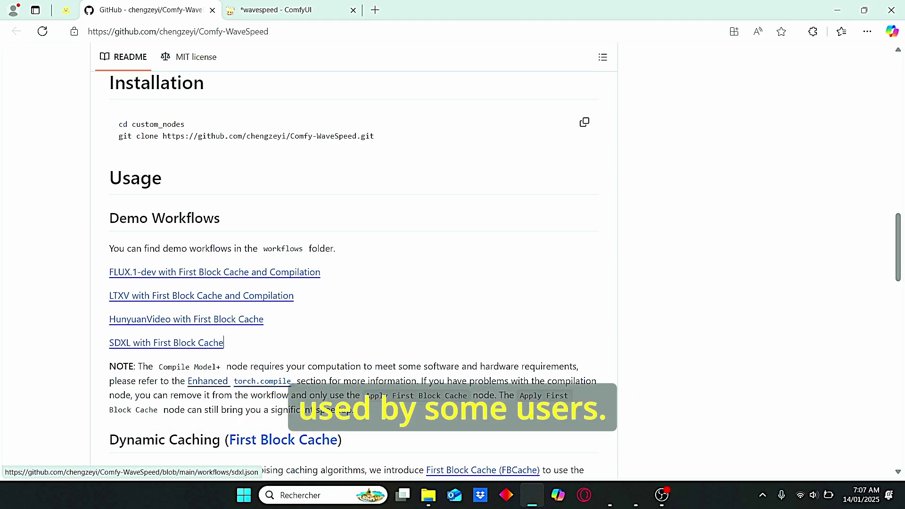
pyautogui.scroll(-1, 189, 342)
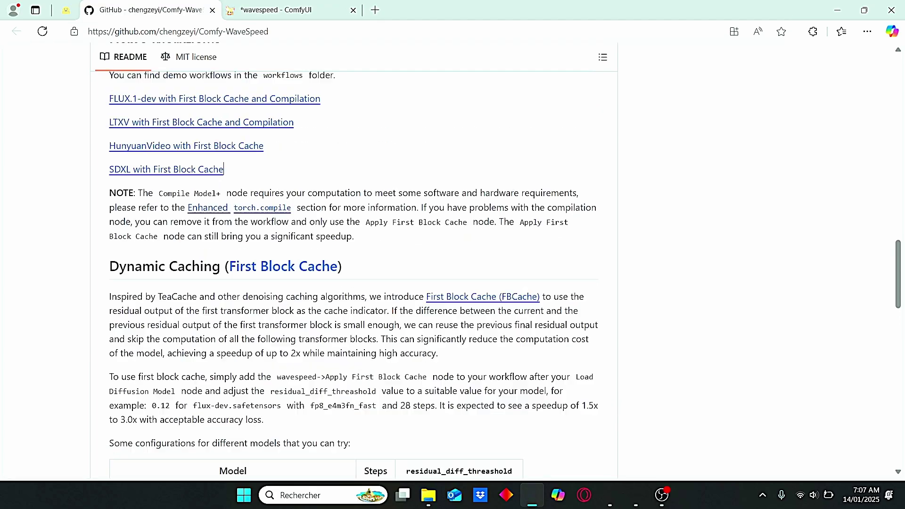
# Step: Copy the HTTPS clone URL of the Comfy-WaveSpeed repository
pyautogui.scroll(20, 353, 259)
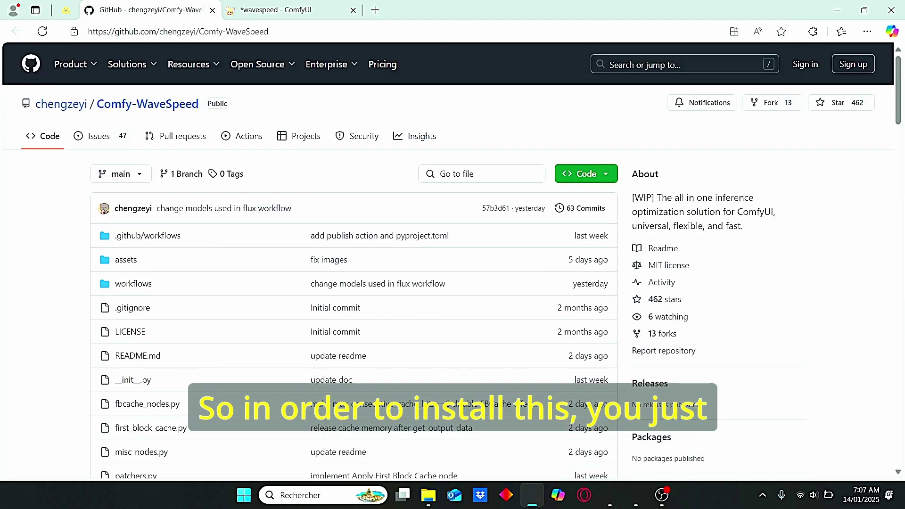
pyautogui.click(586, 174)
pyautogui.click(599, 254)
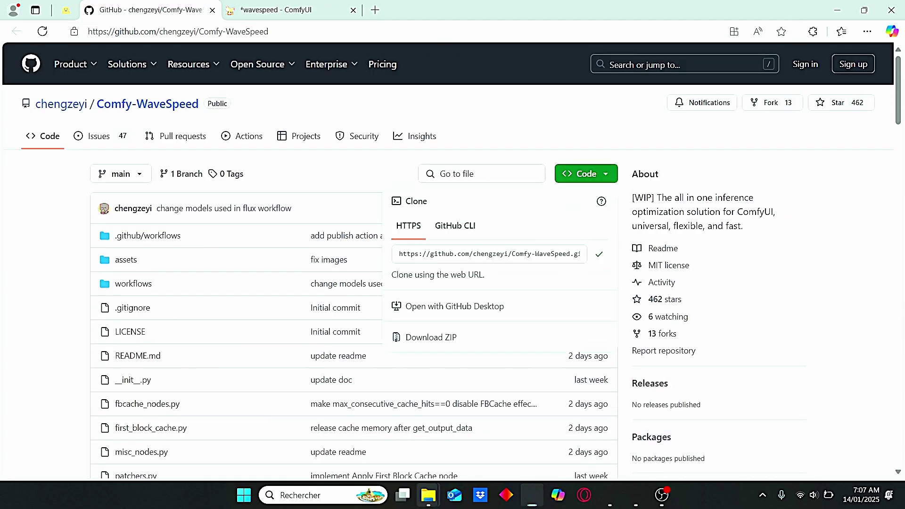
# Step: Switch to File Explorer, open a command prompt in ComfyUI's custom_nodes folder and enter git clone with the copied Comfy-WaveSpeed URL
pyautogui.click(428, 495)
pyautogui.click(740, 35)
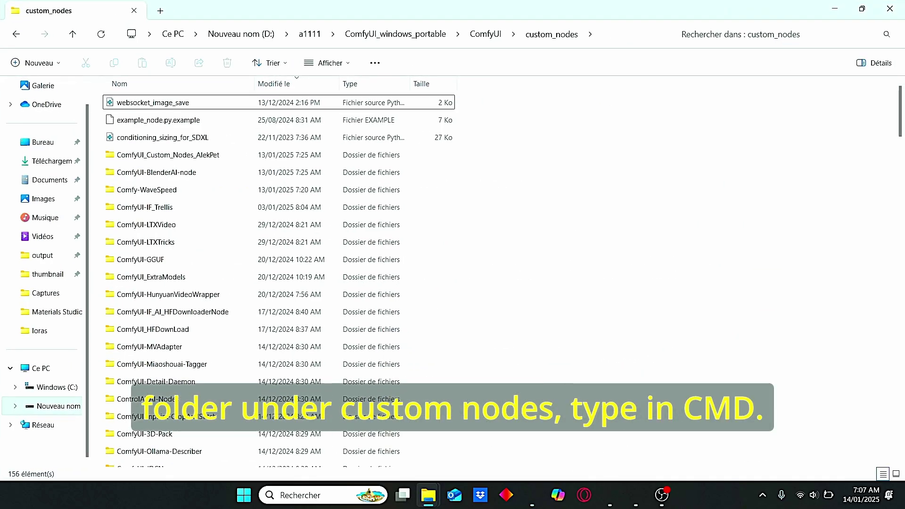
pyautogui.click(641, 36)
pyautogui.write('cmd')
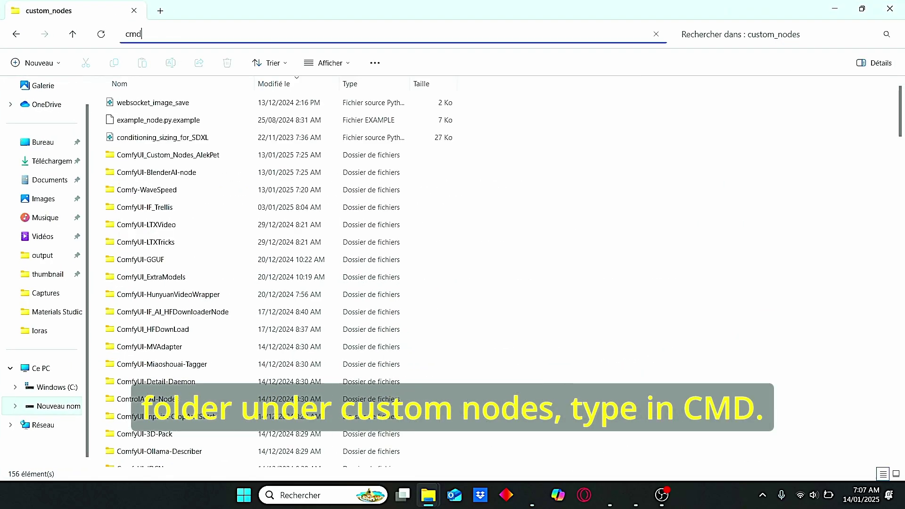
pyautogui.press('Return')
pyautogui.write('git clone')
pyautogui.hotkey('ctrl', 'v')
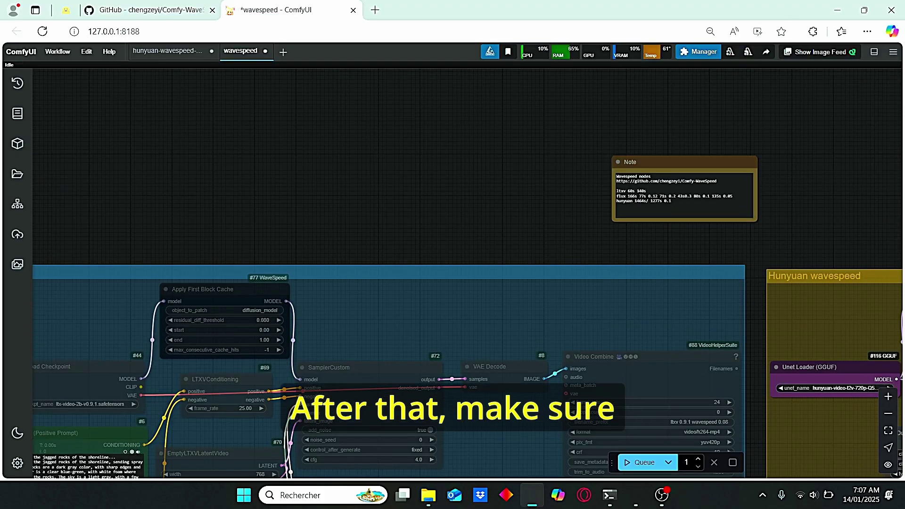
# Step: Look at the update and restart options in the ComfyUI Manager menu, and close it
pyautogui.click(698, 51)
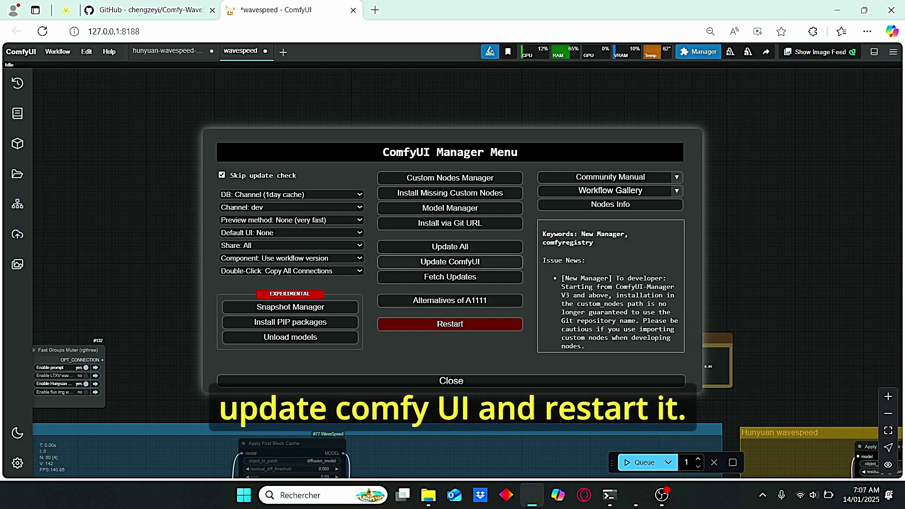
pyautogui.click(469, 380)
pyautogui.scroll(-4, 470, 377)
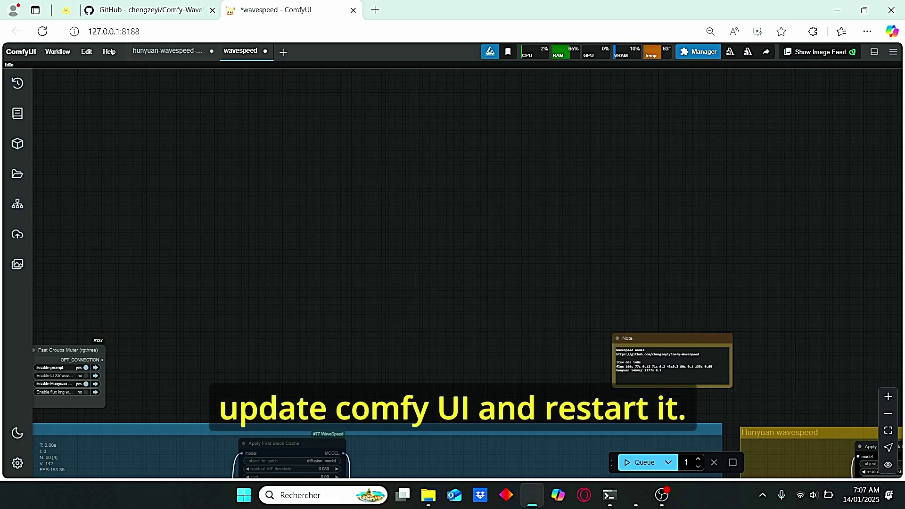
pyautogui.moveTo(469, 377); pyautogui.dragTo(528, 210)
pyautogui.scroll(6, 366, 216)
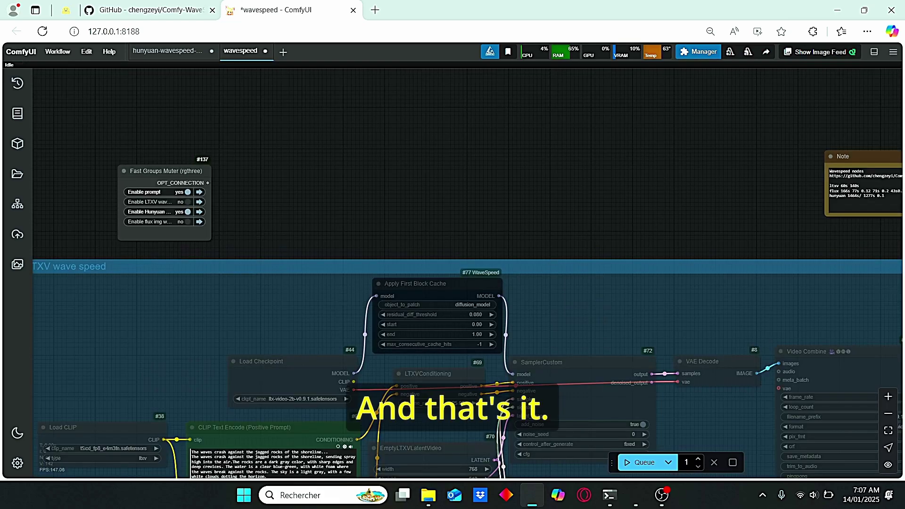
pyautogui.scroll(-3, 418, 217)
pyautogui.scroll(2, 418, 217)
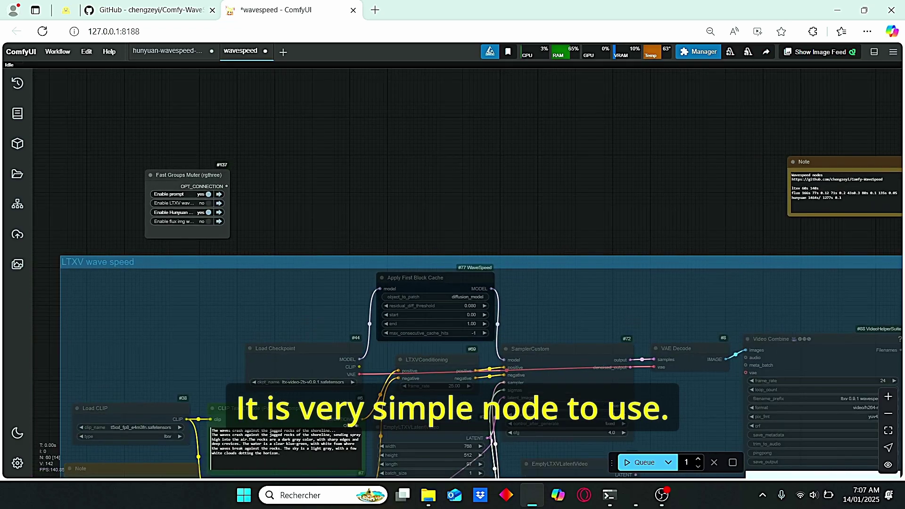
pyautogui.moveTo(418, 216); pyautogui.dragTo(467, 262)
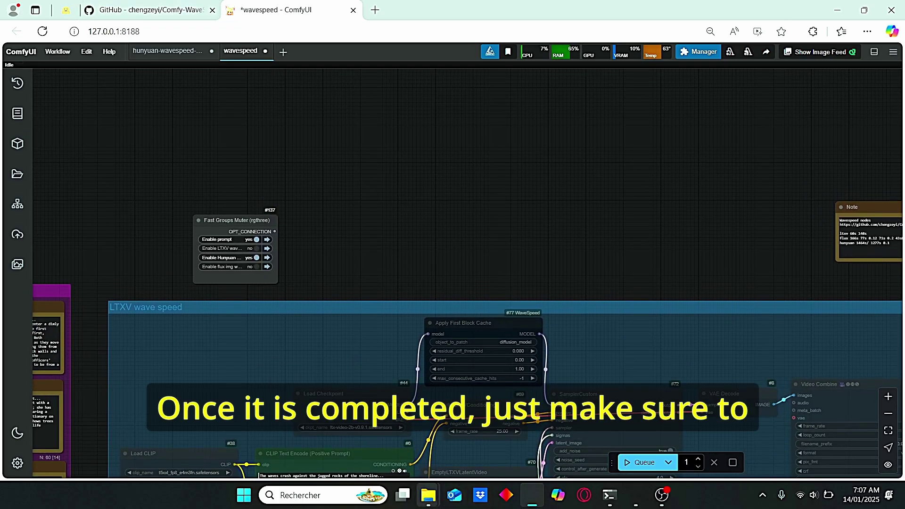
pyautogui.moveTo(428, 495)
pyautogui.moveTo(363, 436)
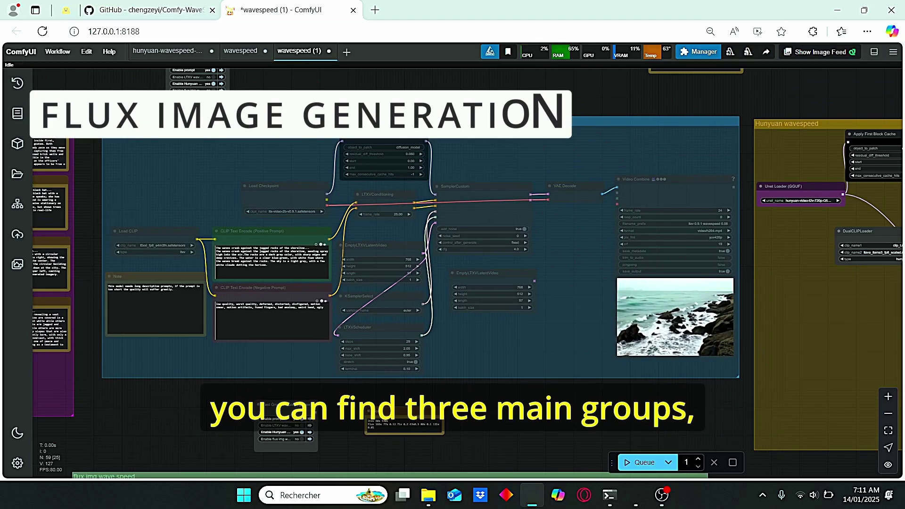
# Step: Examine the three main groups of the wavespeed workflow: LTXV wave speed, Hunyuan wavespeed and flux img wave speed
pyautogui.scroll(-1, 233, 171)
pyautogui.moveTo(112, 130); pyautogui.dragTo(168, 155)
pyautogui.scroll(3, 173, 155)
pyautogui.scroll(1, 170, 149)
pyautogui.scroll(-2, 188, 156)
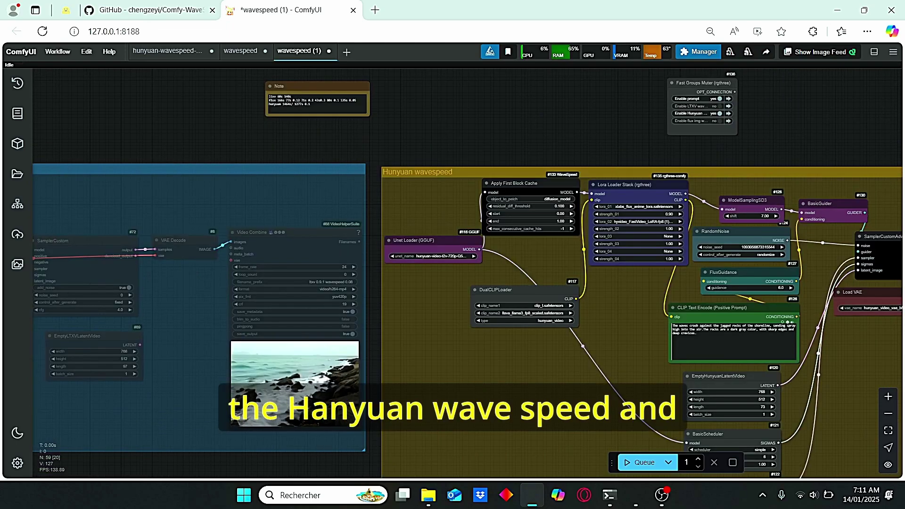
pyautogui.moveTo(471, 136); pyautogui.dragTo(516, 127)
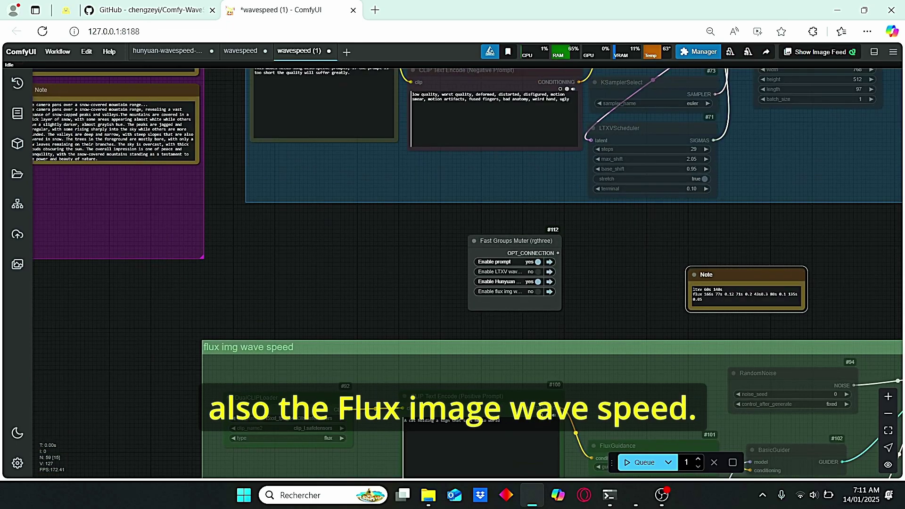
pyautogui.moveTo(565, 245); pyautogui.dragTo(504, 227)
pyautogui.scroll(-5, 339, 226)
pyautogui.moveTo(339, 225); pyautogui.dragTo(243, 403)
pyautogui.scroll(1, 268, 203)
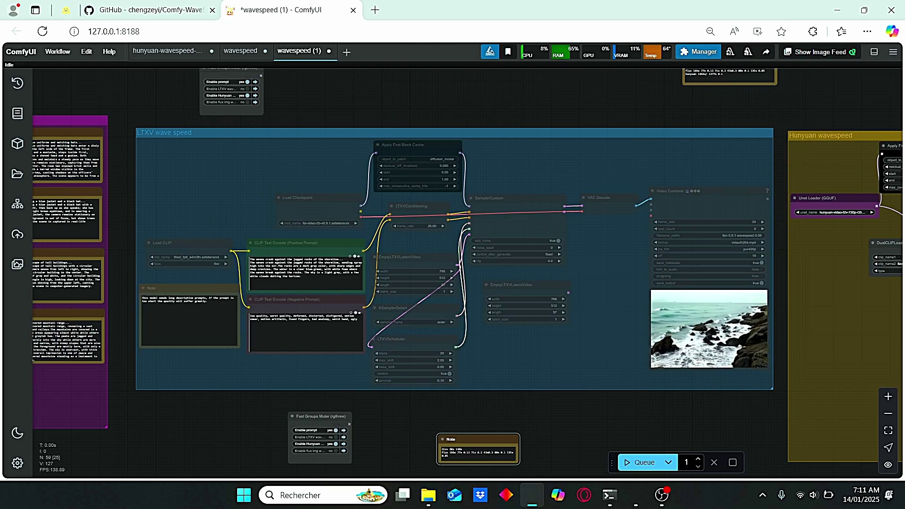
pyautogui.scroll(-1, 554, 150)
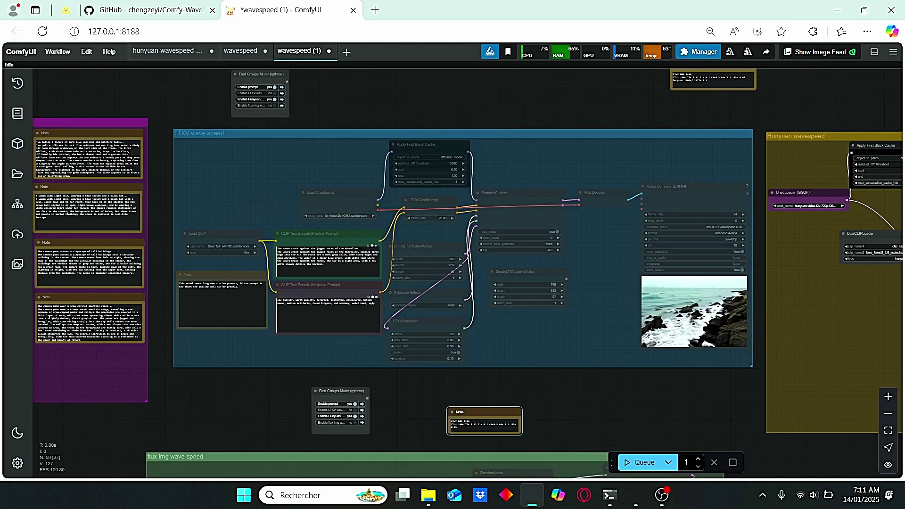
pyautogui.moveTo(554, 150); pyautogui.dragTo(488, 146)
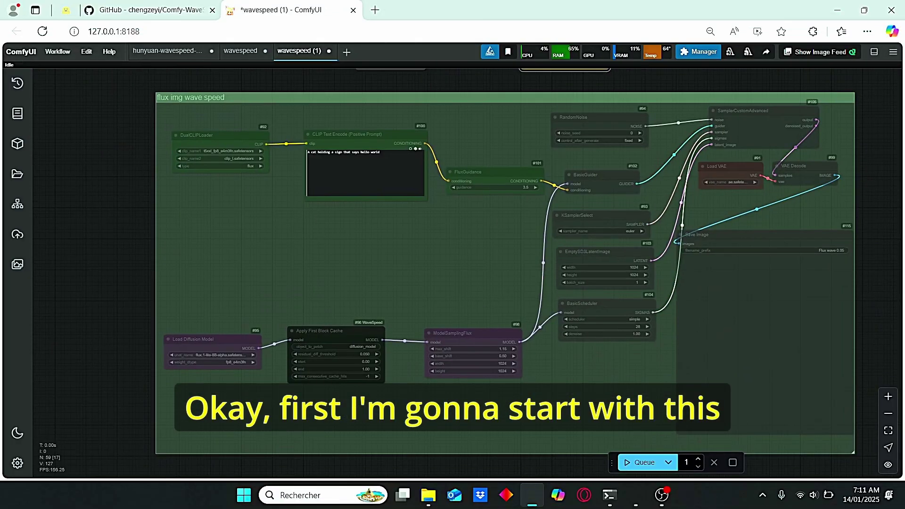
# Step: In the Fast Groups Muter above the flux group, disable the Hunyuan wavespeed group and enable the flux img wave speed group
pyautogui.moveTo(495, 274); pyautogui.dragTo(466, 317)
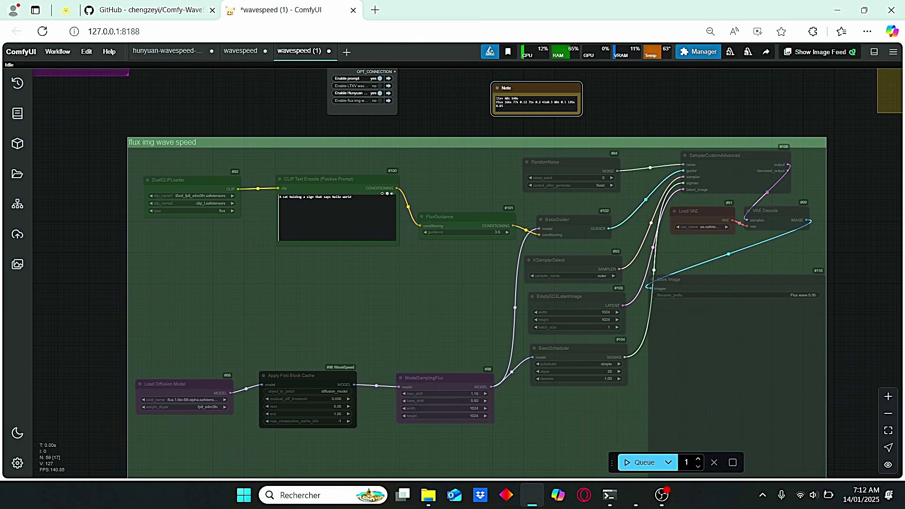
pyautogui.scroll(4, 410, 101)
pyautogui.moveTo(410, 102); pyautogui.dragTo(426, 187)
pyautogui.scroll(4, 426, 187)
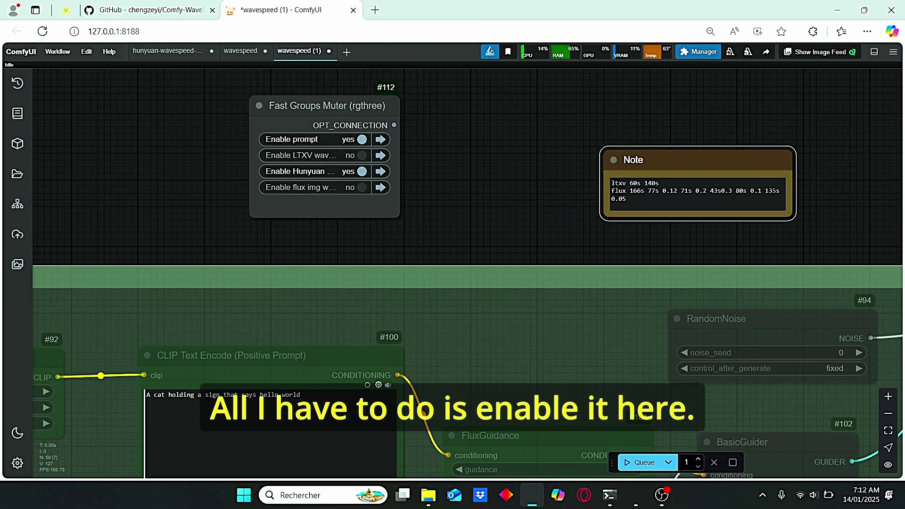
pyautogui.click(361, 171)
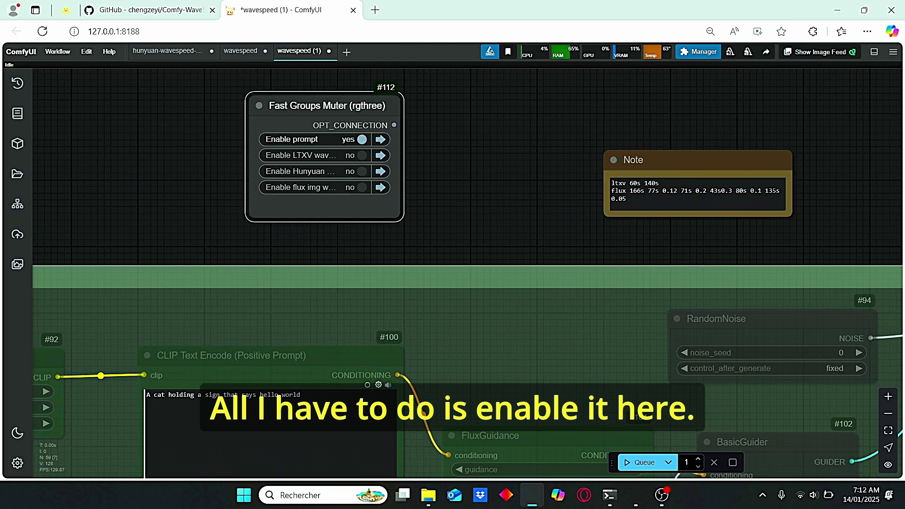
pyautogui.click(362, 187)
# Step: Move the Load Diffusion Model node slightly higher within the flux img wave speed group
pyautogui.moveTo(361, 293); pyautogui.dragTo(576, 108)
pyautogui.scroll(-8, 576, 109)
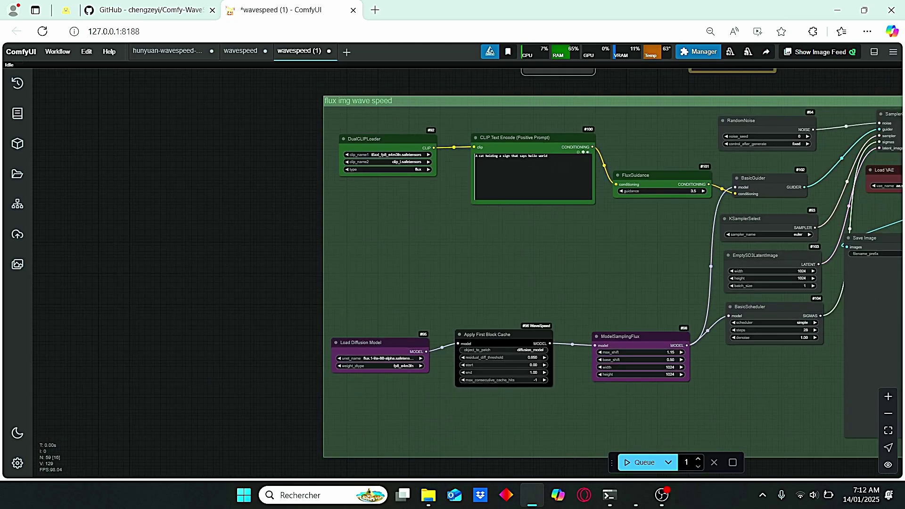
pyautogui.moveTo(576, 264); pyautogui.dragTo(398, 284)
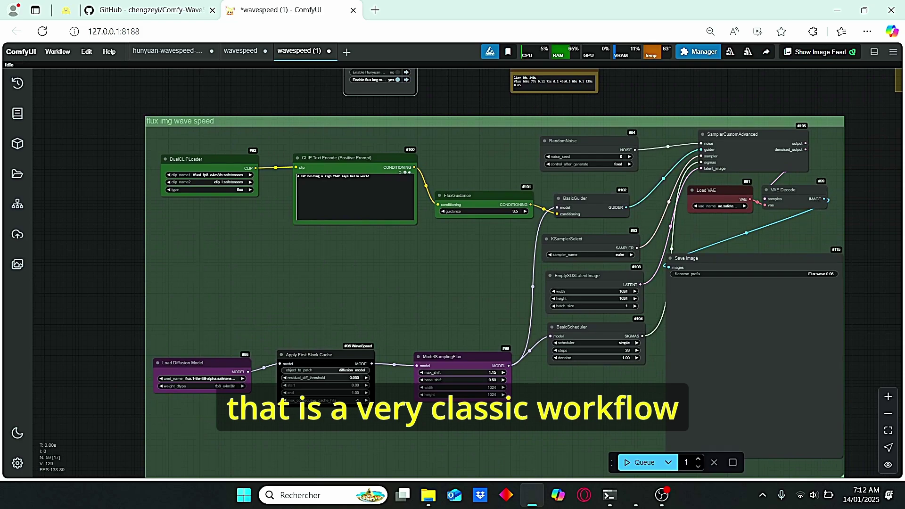
pyautogui.scroll(4, 311, 323)
pyautogui.moveTo(283, 324); pyautogui.dragTo(423, 224)
pyautogui.scroll(3, 407, 224)
pyautogui.moveTo(252, 299); pyautogui.dragTo(260, 259)
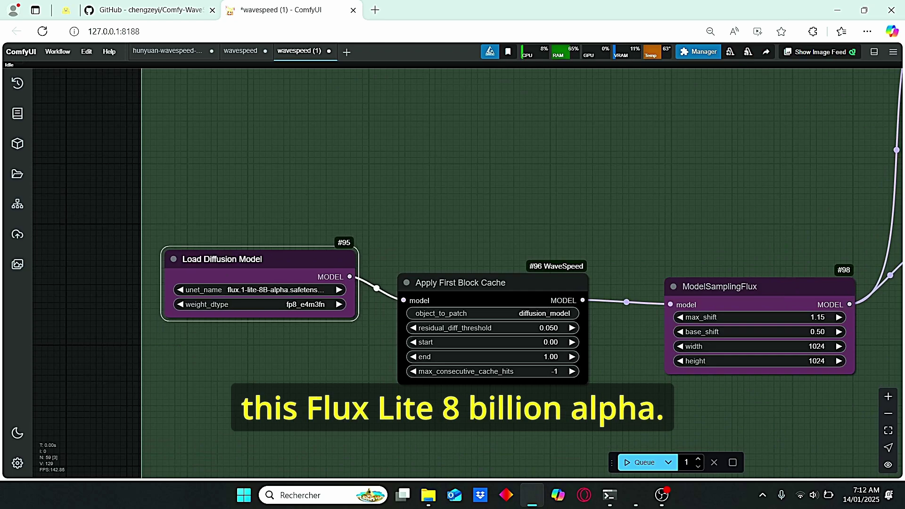
# Step: Move the Apply First Block Cache node up so it lines up with the Load Diffusion Model node
pyautogui.moveTo(624, 188); pyautogui.dragTo(472, 188)
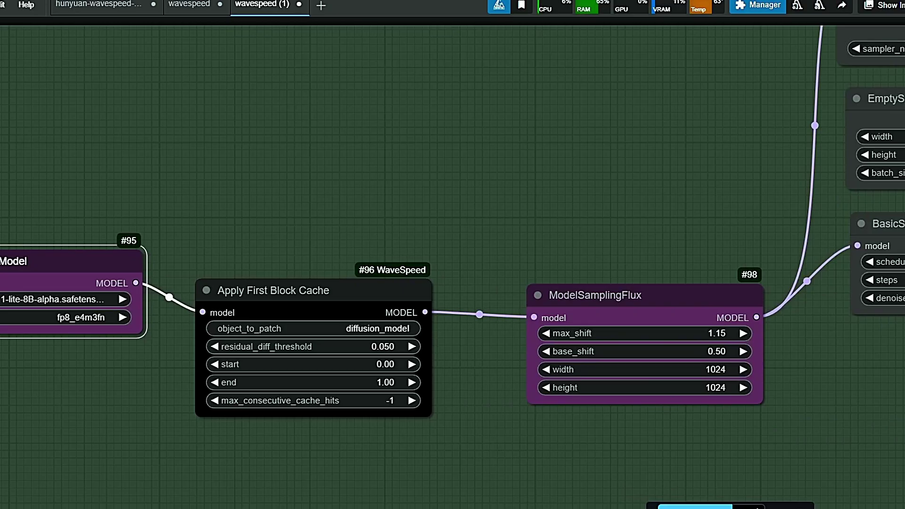
pyautogui.scroll(-2, 471, 189)
pyautogui.moveTo(309, 271); pyautogui.dragTo(314, 247)
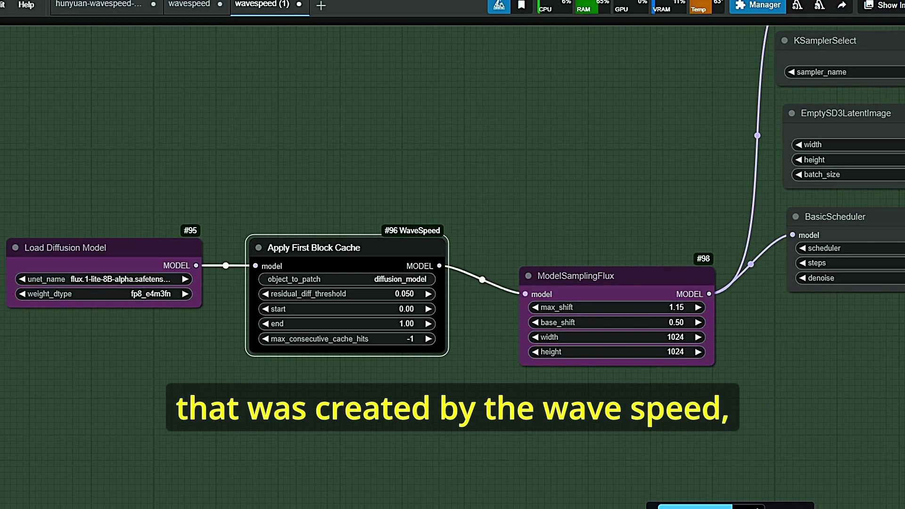
# Step: Examine the Apply First Block Cache node's parameters, opening its residual_diff_threshold value and cancelling the edit
pyautogui.scroll(3, 495, 242)
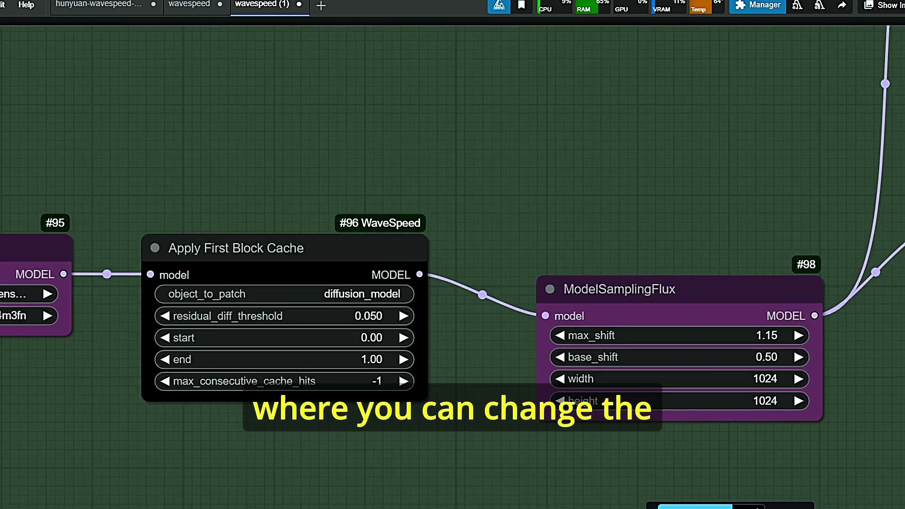
pyautogui.click(227, 315)
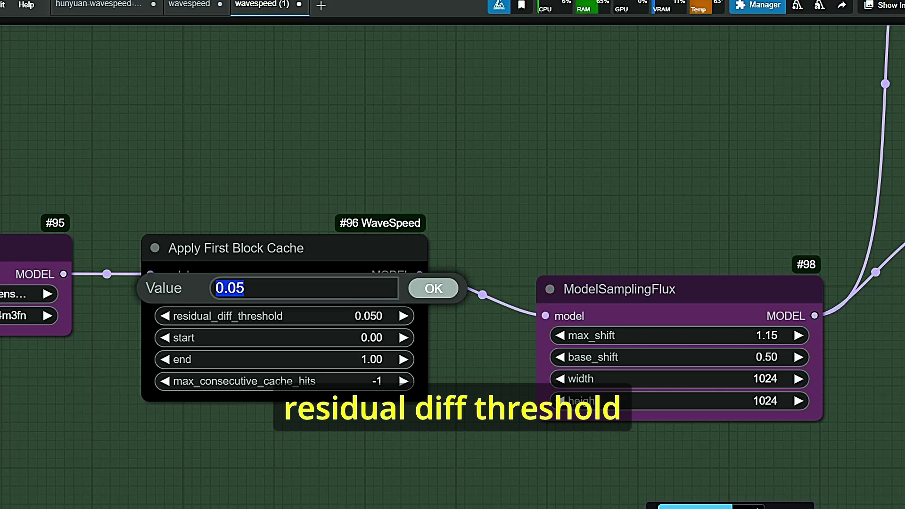
pyautogui.press('Escape')
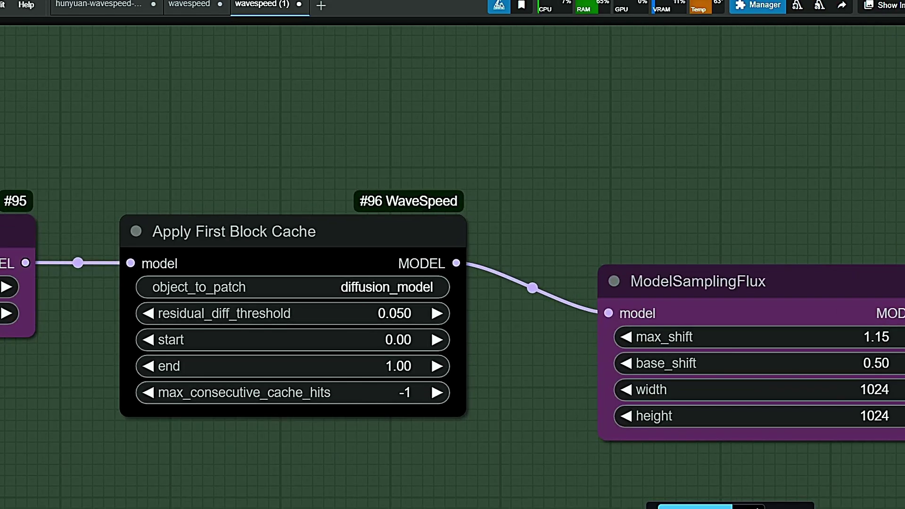
pyautogui.scroll(1, 211, 312)
pyautogui.moveTo(211, 312); pyautogui.dragTo(336, 307)
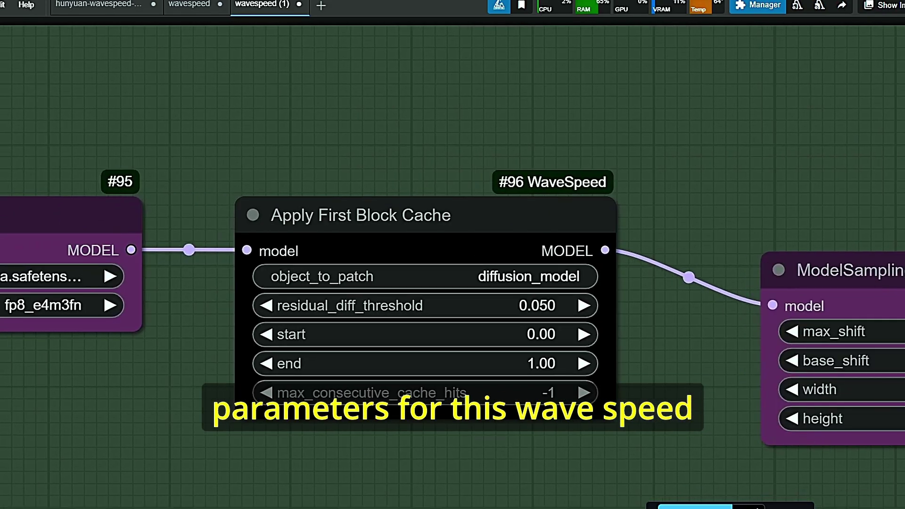
pyautogui.moveTo(536, 315)
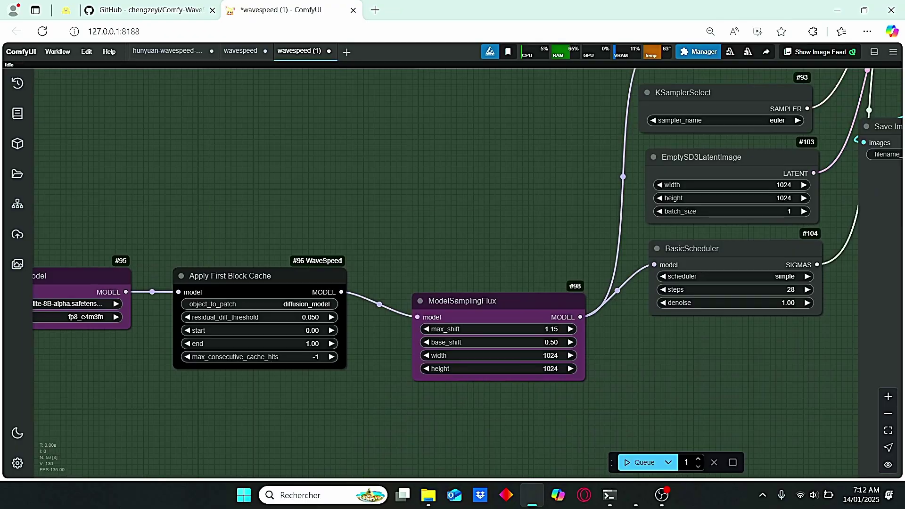
# Step: Move the ModelSamplingFlux node up and slightly left so it lines up with the Apply First Block Cache node
pyautogui.moveTo(476, 301); pyautogui.dragTo(468, 275)
pyautogui.moveTo(377, 198); pyautogui.dragTo(317, 210)
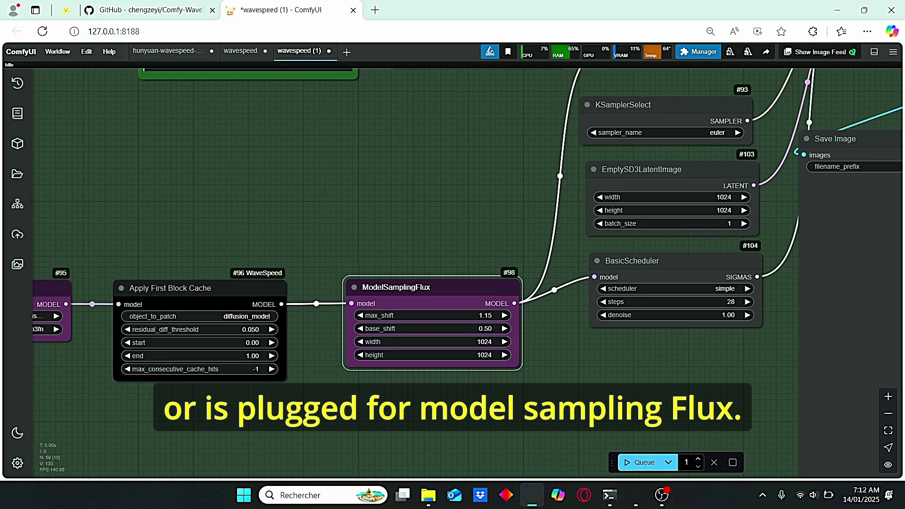
# Step: Examine how ModelSamplingFlux feeds the SamplerCustomAdvanced node, then the KSamplerSelect, EmptySD3LatentImage and BasicScheduler settings
pyautogui.moveTo(418, 206); pyautogui.dragTo(201, 338)
pyautogui.scroll(-2, 267, 255)
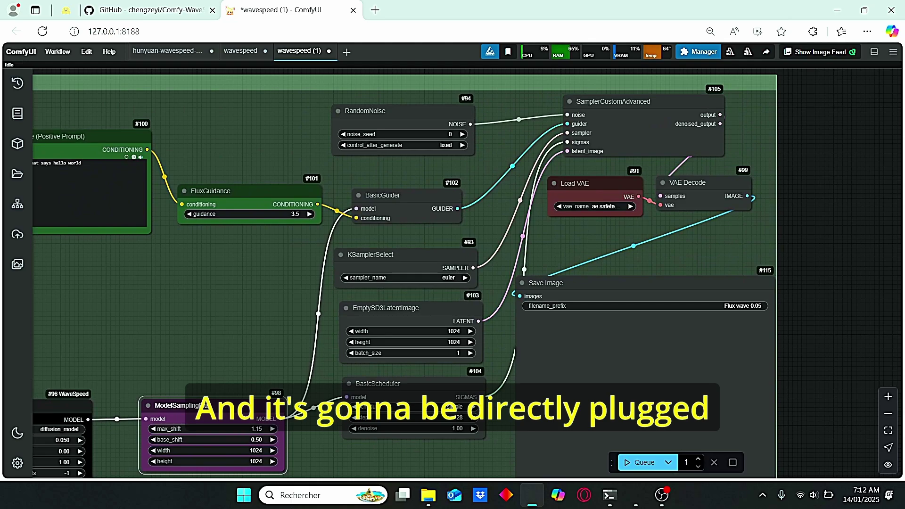
pyautogui.click(643, 127)
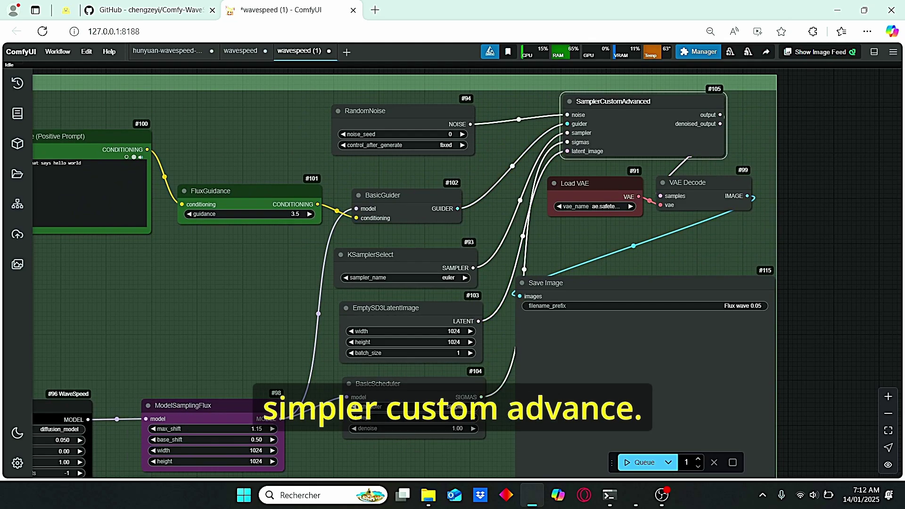
pyautogui.scroll(1, 348, 193)
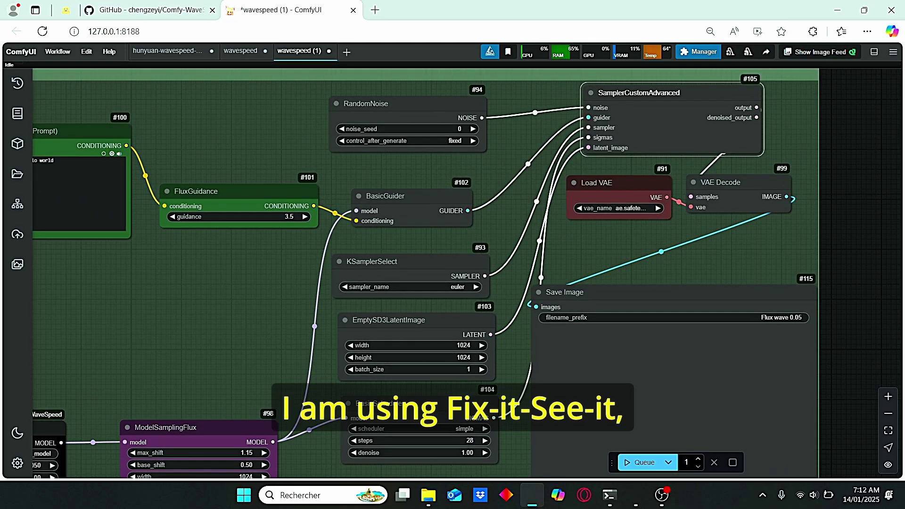
pyautogui.moveTo(495, 265); pyautogui.dragTo(471, 176)
pyautogui.scroll(3, 470, 176)
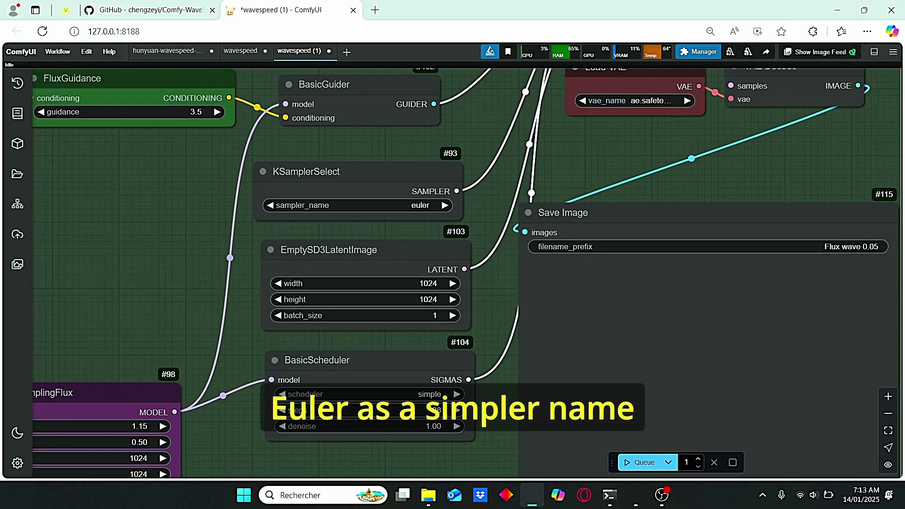
pyautogui.scroll(1, 282, 370)
pyautogui.scroll(3, 233, 365)
pyautogui.moveTo(234, 365); pyautogui.dragTo(232, 262)
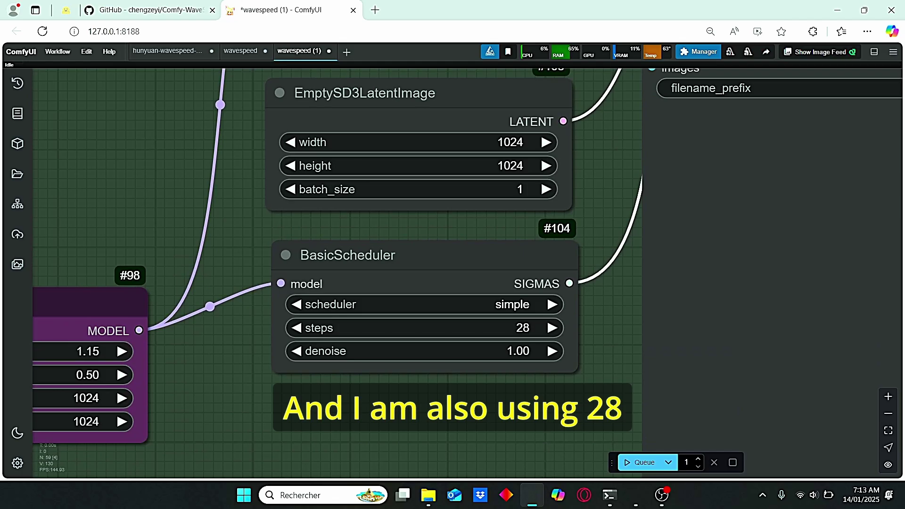
pyautogui.scroll(-2, 495, 276)
# Step: Switch to the Comfy-WaveSpeed GitHub page and read down through its README
pyautogui.click(149, 10)
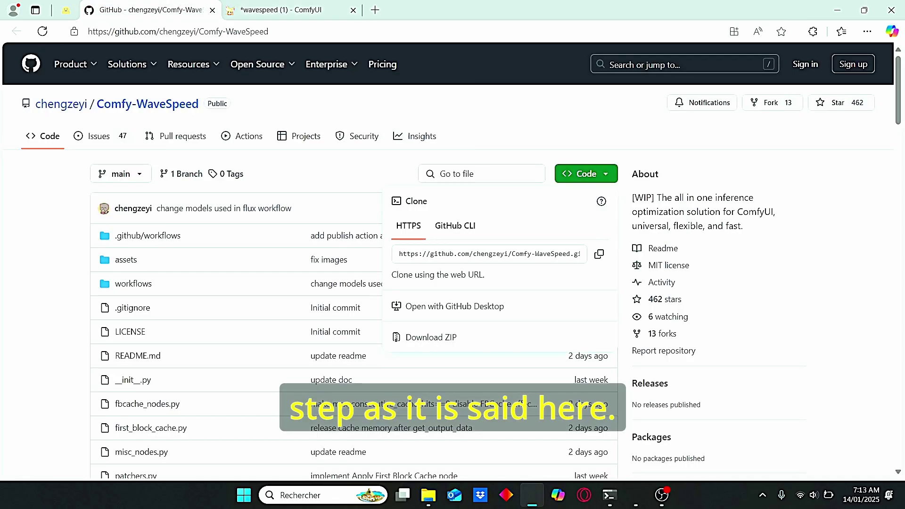
pyautogui.scroll(-6, 354, 262)
pyautogui.scroll(-5, 353, 260)
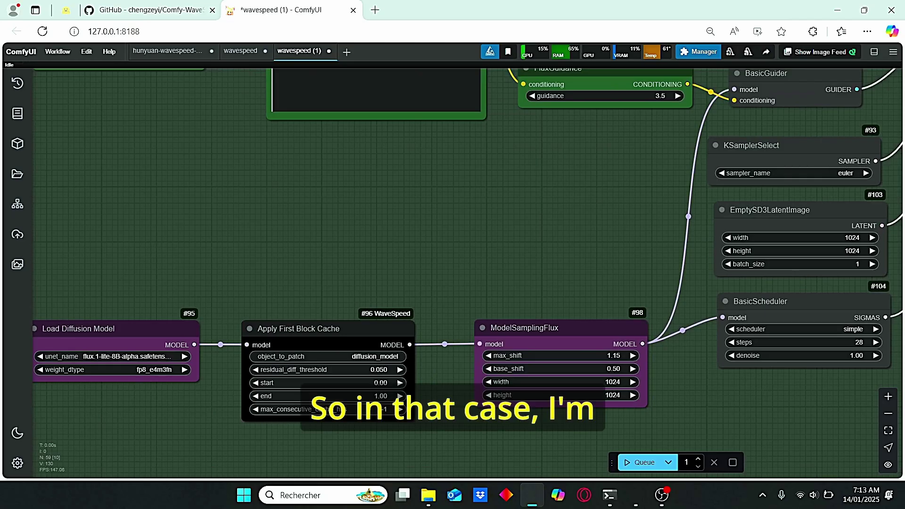
# Step: Set the Apply First Block Cache node's residual_diff_threshold to 0.1 in the flux workflow
pyautogui.scroll(2, 446, 471)
pyautogui.click(358, 305)
pyautogui.write('0.1')
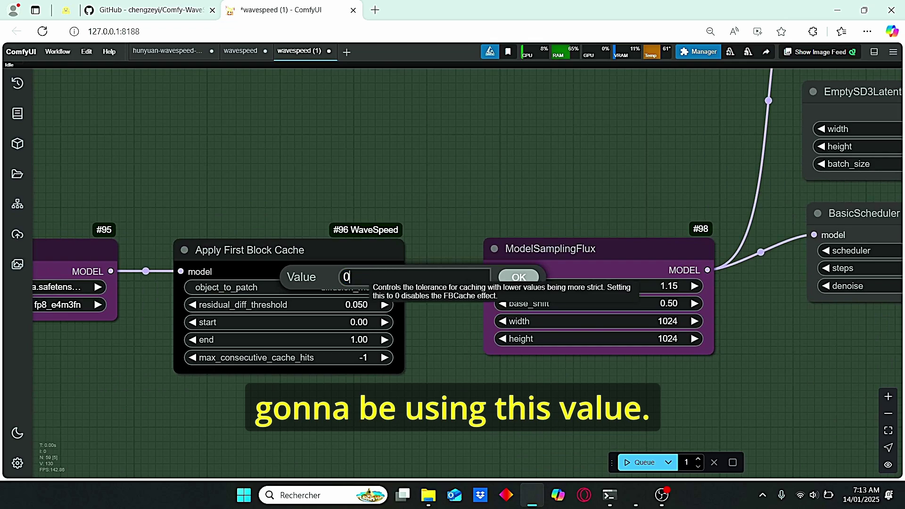
pyautogui.press('Return')
pyautogui.scroll(-7, 538, 183)
pyautogui.scroll(2, 405, 341)
pyautogui.moveTo(528, 183); pyautogui.dragTo(442, 328)
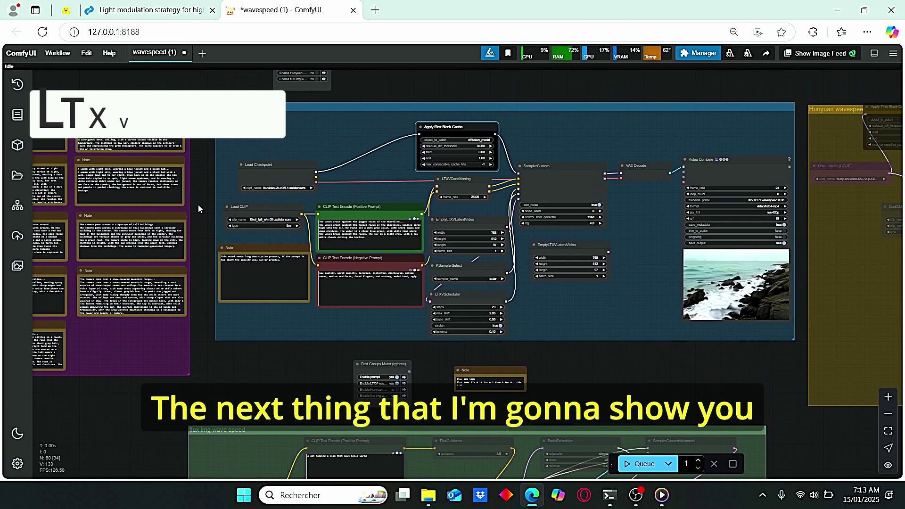
# Step: Examine the LTXV wave speed group, from Load Checkpoint and Apply First Block Cache through SamplerCustom to Video Combine
pyautogui.scroll(5, 210, 122)
pyautogui.scroll(-3, 211, 167)
pyautogui.scroll(1, 209, 181)
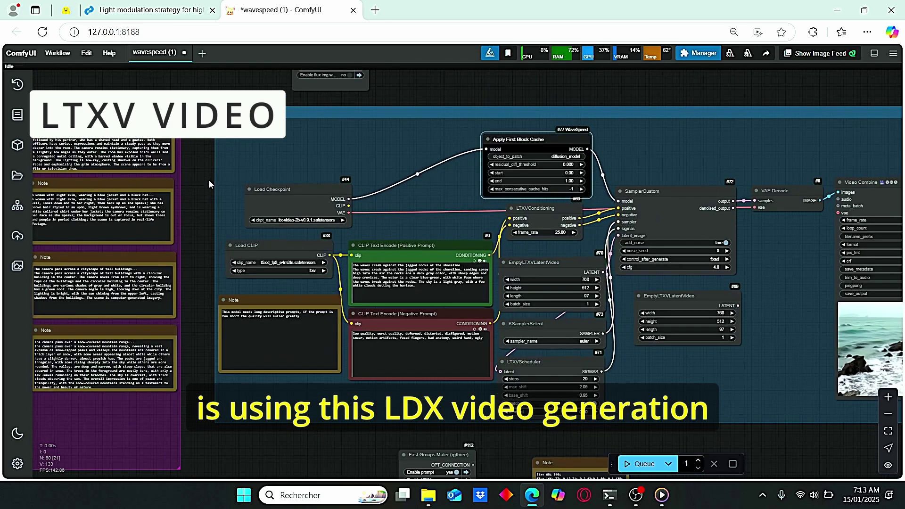
pyautogui.moveTo(204, 187); pyautogui.dragTo(164, 211)
pyautogui.scroll(1, 172, 125)
pyautogui.scroll(-1, 434, 115)
pyautogui.scroll(-2, 410, 100)
pyautogui.moveTo(410, 100); pyautogui.dragTo(323, 82)
pyautogui.scroll(5, 347, 278)
pyautogui.scroll(-7, 351, 298)
pyautogui.scroll(1, 568, 137)
pyautogui.scroll(-1, 568, 137)
pyautogui.moveTo(567, 136); pyautogui.dragTo(474, 102)
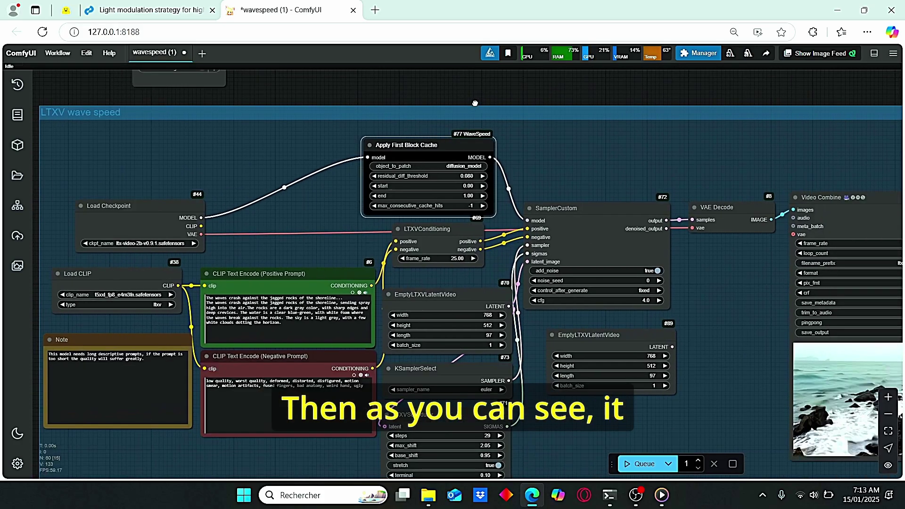
pyautogui.scroll(-2, 473, 101)
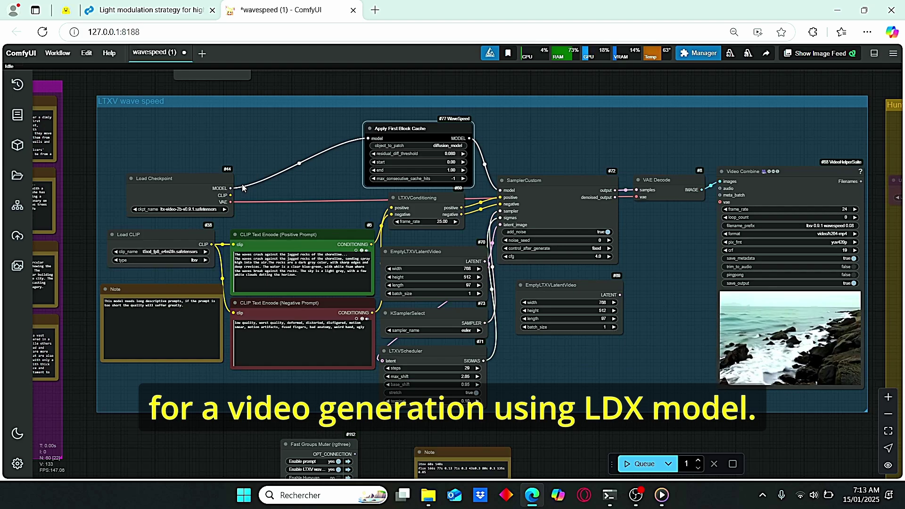
# Step: Move the LTXV group's Apply First Block Cache node left, closer to the Load Checkpoint node
pyautogui.scroll(1, 424, 171)
pyautogui.moveTo(427, 125); pyautogui.dragTo(331, 127)
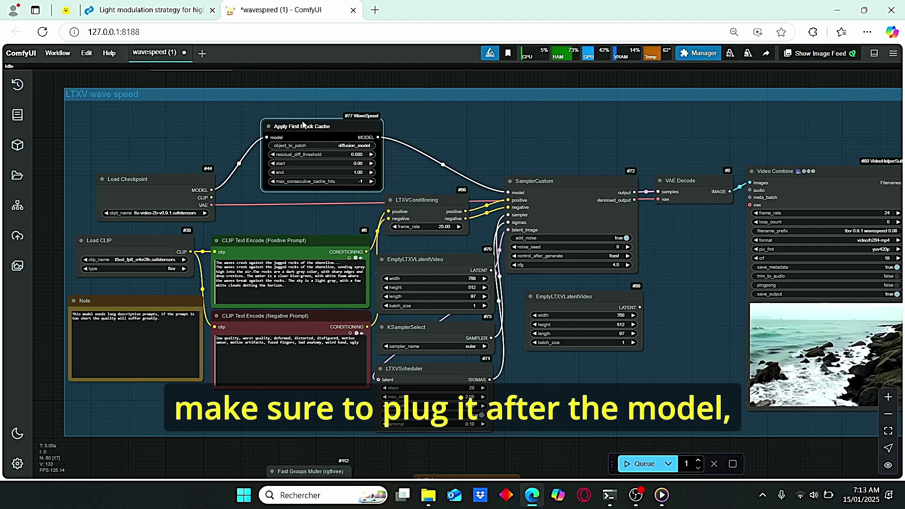
pyautogui.moveTo(518, 128); pyautogui.dragTo(496, 130)
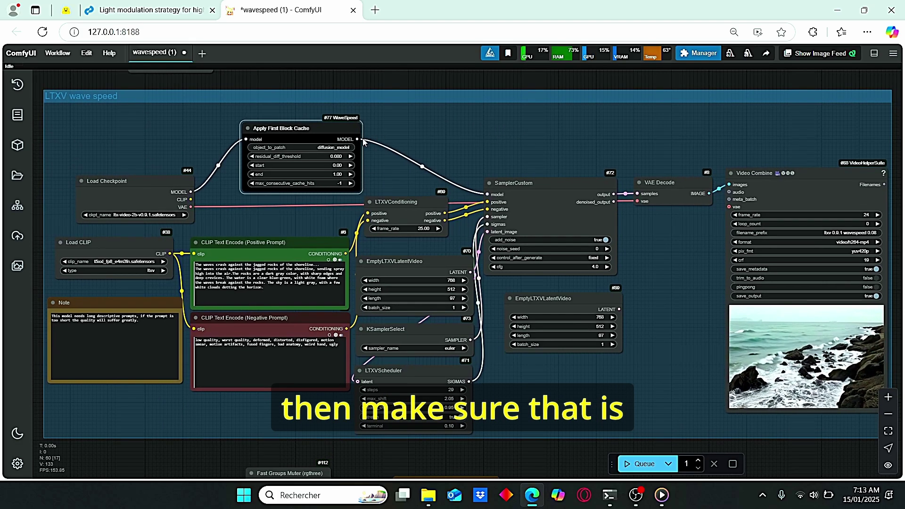
pyautogui.moveTo(599, 152); pyautogui.dragTo(547, 144)
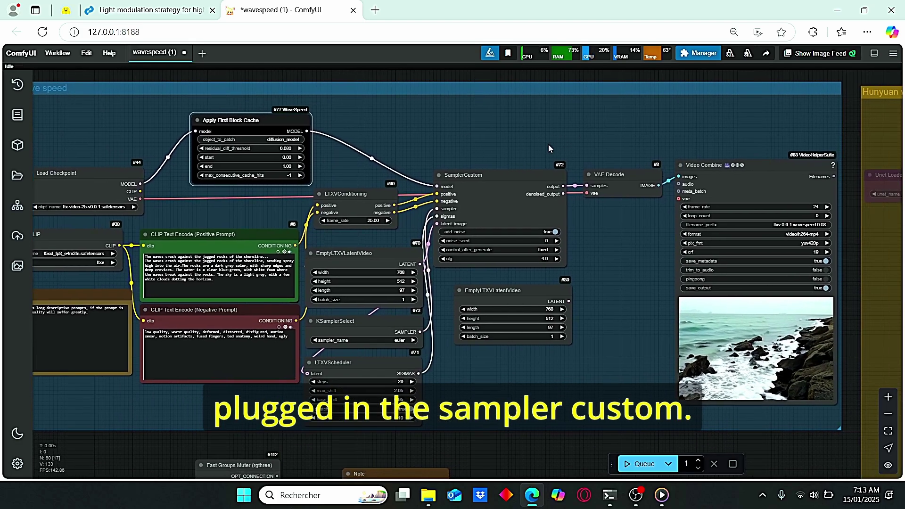
# Step: Double the frame length of the connected EmptyLTXVLatentVideo node by entering 97*2
pyautogui.scroll(7, 455, 303)
pyautogui.moveTo(441, 257); pyautogui.dragTo(550, 259)
pyautogui.scroll(7, 491, 264)
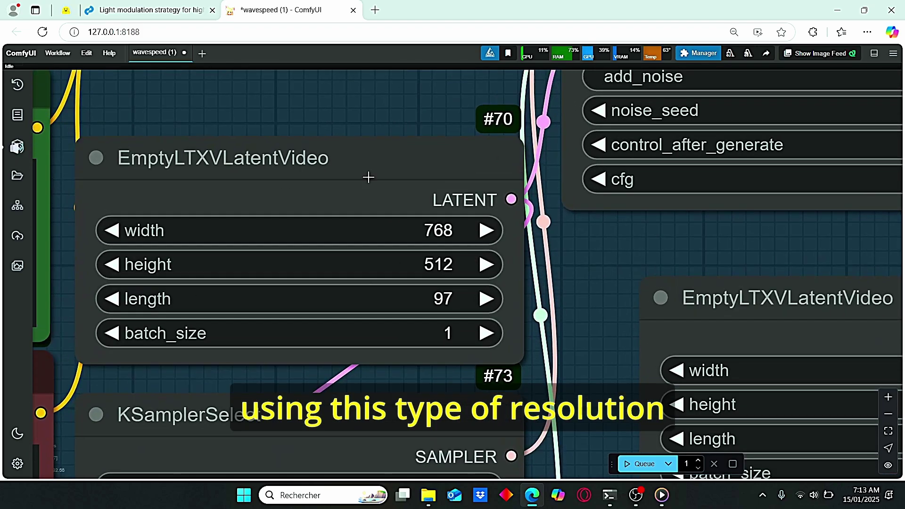
pyautogui.scroll(-2, 573, 148)
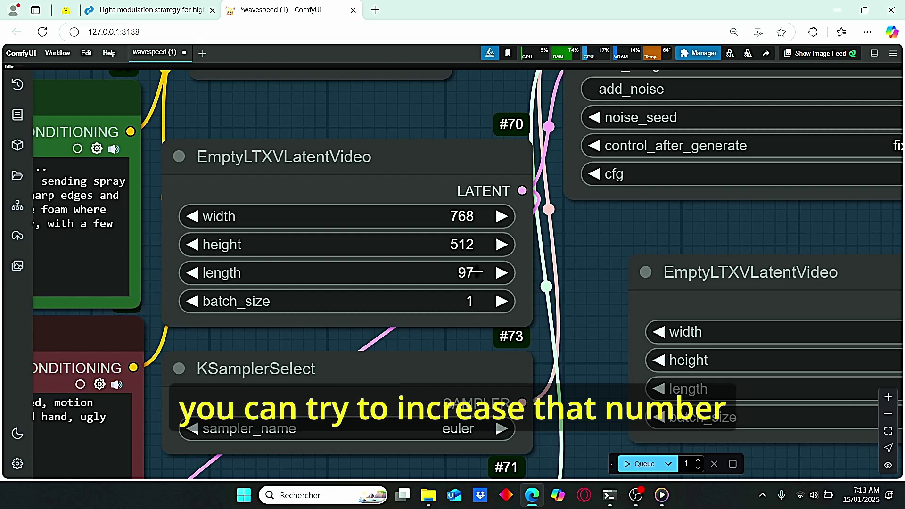
pyautogui.click(478, 272)
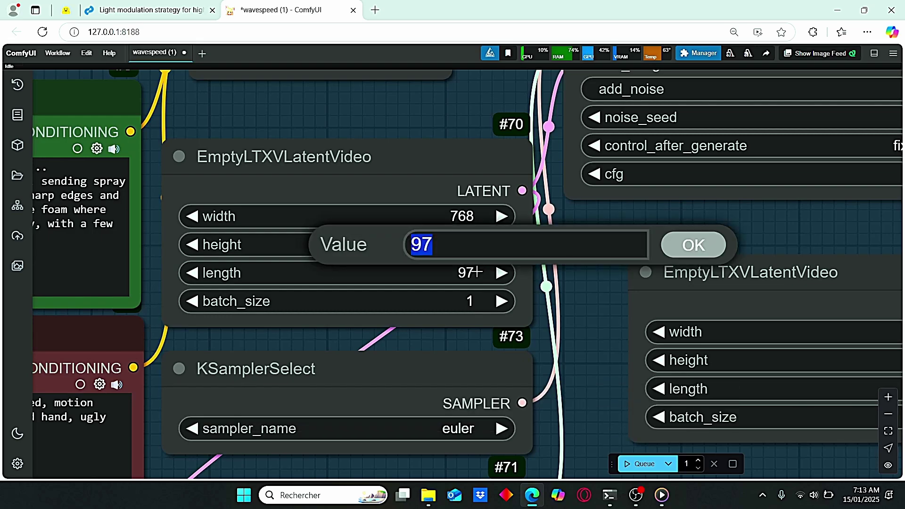
pyautogui.click(480, 241)
pyautogui.write('*2')
pyautogui.press('Return')
# Step: Set the EmptyLTXVLatentVideo node's length back to 97
pyautogui.click(472, 272)
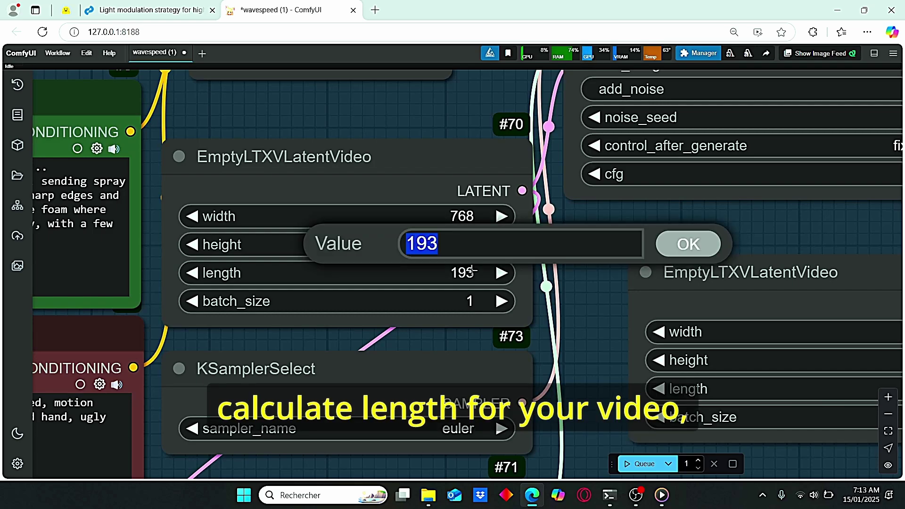
pyautogui.write('97')
pyautogui.press('Return')
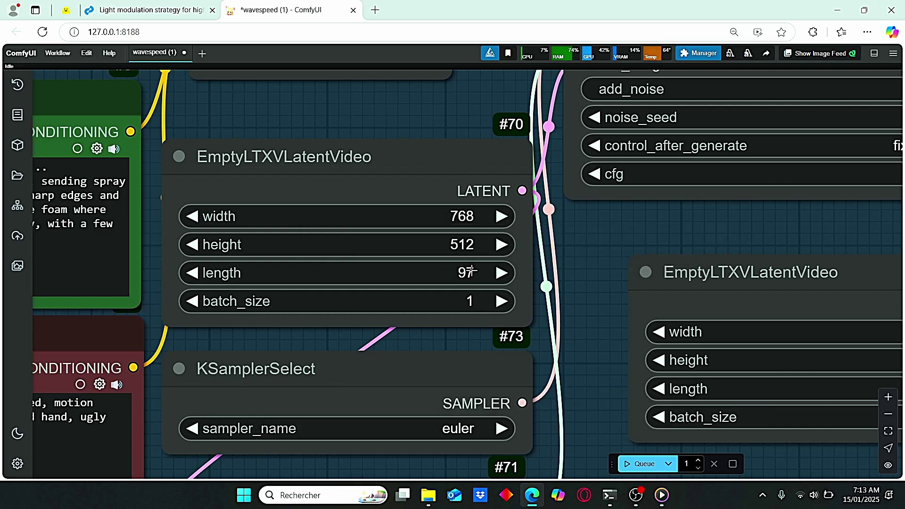
# Step: Examine the LTXVScheduler's step settings and the positive prompt text in the LTXV wave speed group
pyautogui.scroll(-1, 471, 272)
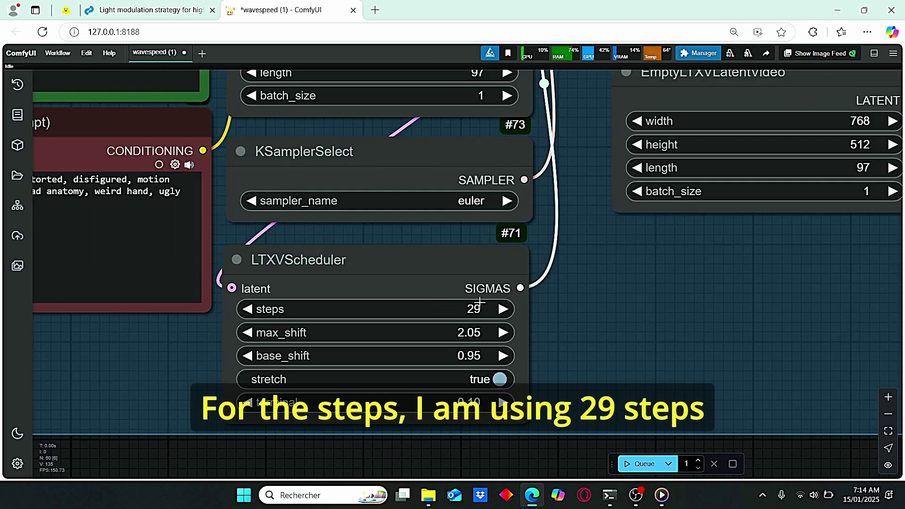
pyautogui.scroll(-5, 626, 304)
pyautogui.moveTo(627, 136); pyautogui.dragTo(558, 347)
pyautogui.scroll(2, 650, 323)
pyautogui.scroll(3, 589, 334)
pyautogui.scroll(-6, 595, 321)
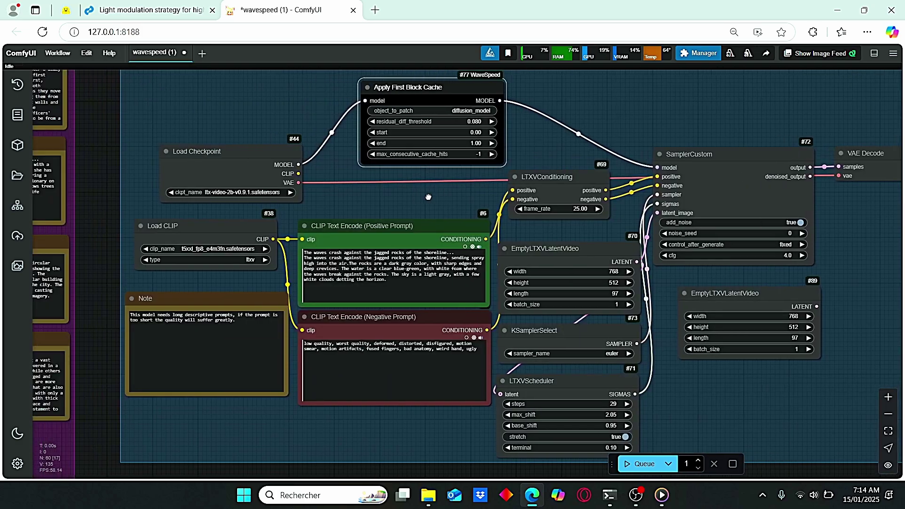
pyautogui.scroll(2, 367, 228)
pyautogui.scroll(3, 283, 252)
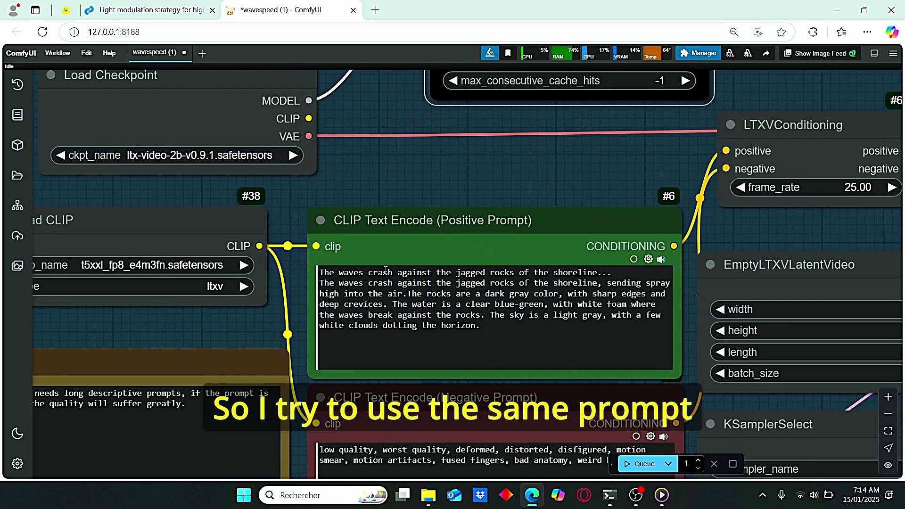
pyautogui.scroll(-5, 438, 224)
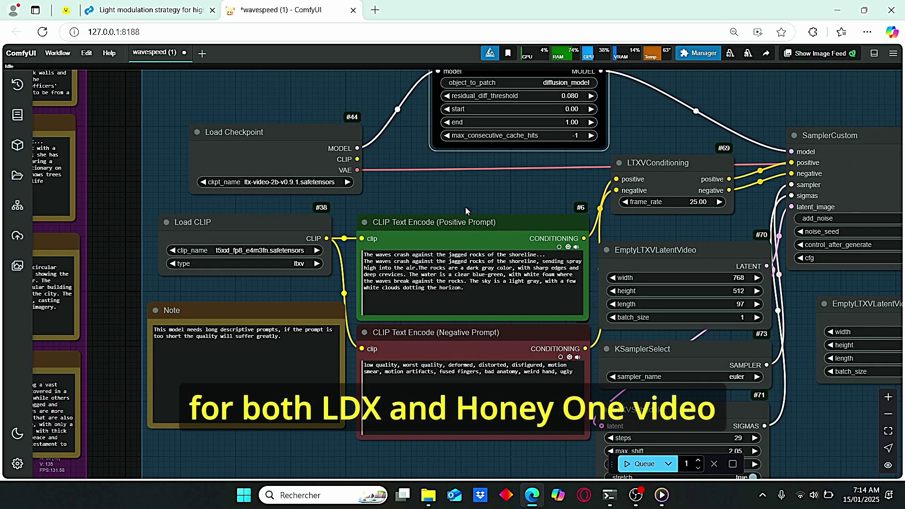
pyautogui.scroll(-5, 465, 208)
pyautogui.scroll(5, 465, 207)
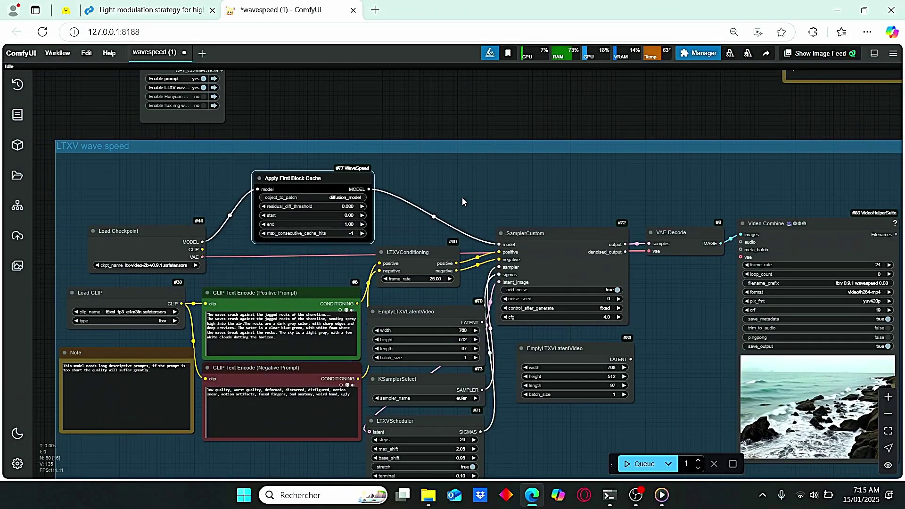
# Step: Examine the LTXV positive prompt and the Apply First Block Cache node's residual_diff_threshold and connections
pyautogui.moveTo(463, 198); pyautogui.dragTo(529, 161)
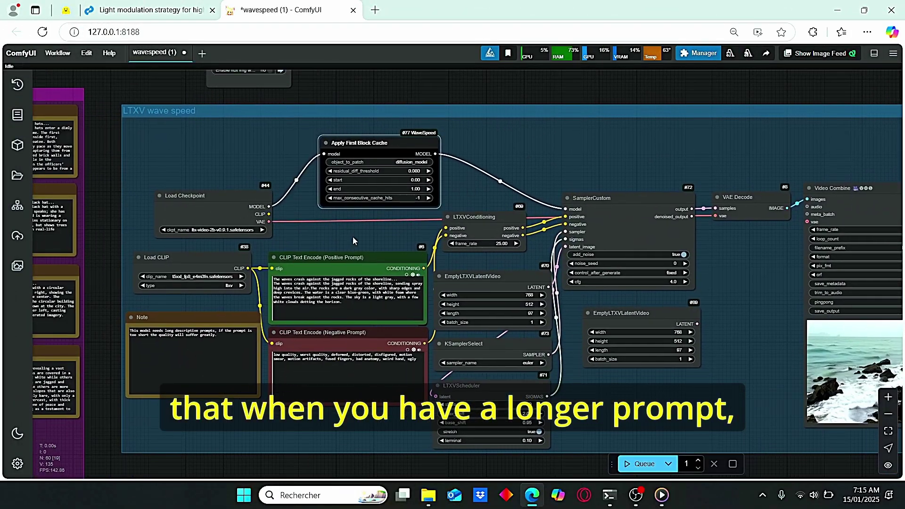
pyautogui.scroll(3, 353, 237)
pyautogui.click(339, 323)
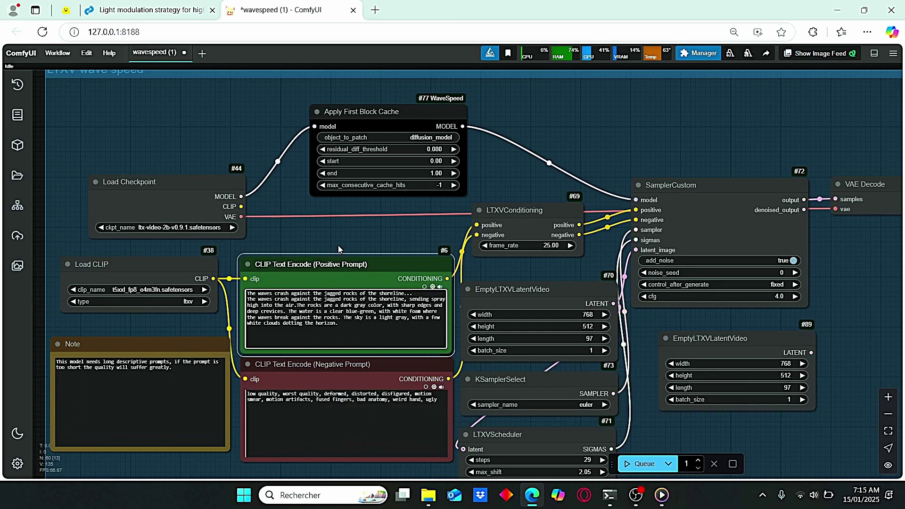
pyautogui.scroll(1, 339, 249)
pyautogui.moveTo(339, 249); pyautogui.dragTo(365, 240)
pyautogui.click(390, 113)
pyautogui.moveTo(398, 194); pyautogui.dragTo(417, 228)
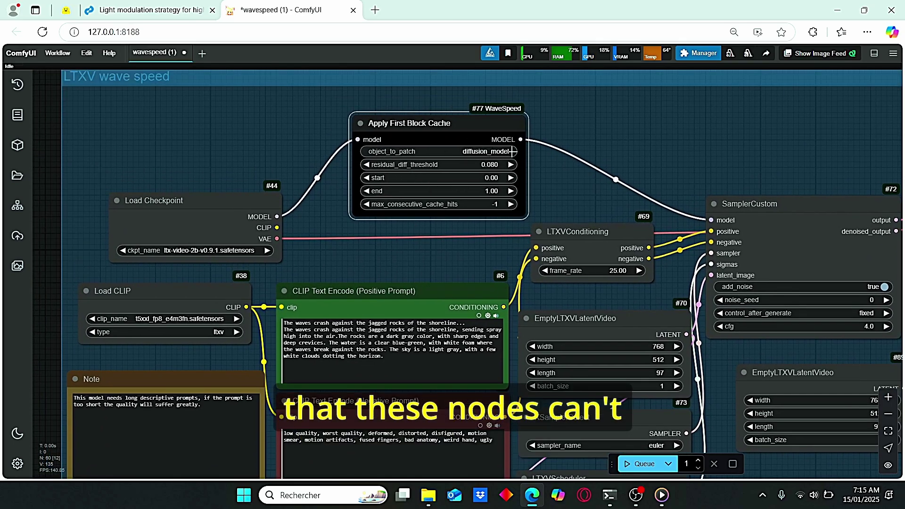
pyautogui.scroll(-3, 683, 155)
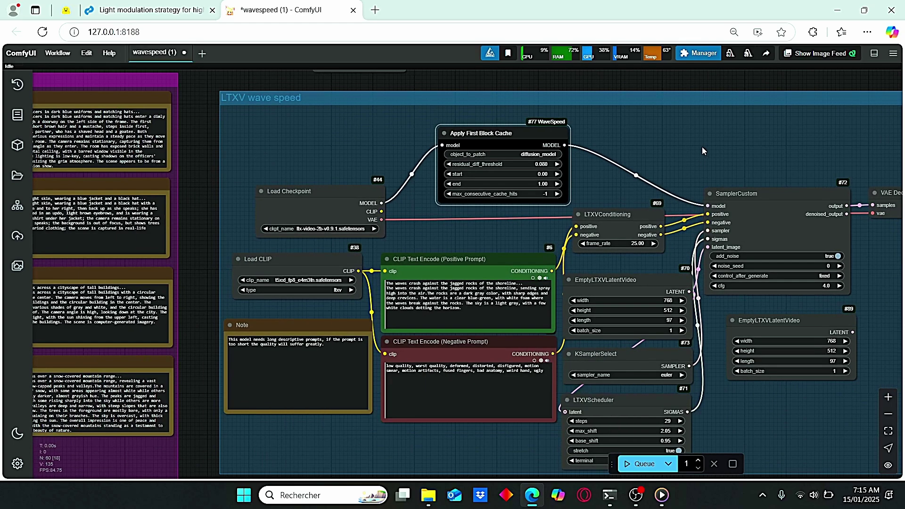
pyautogui.scroll(4, 703, 146)
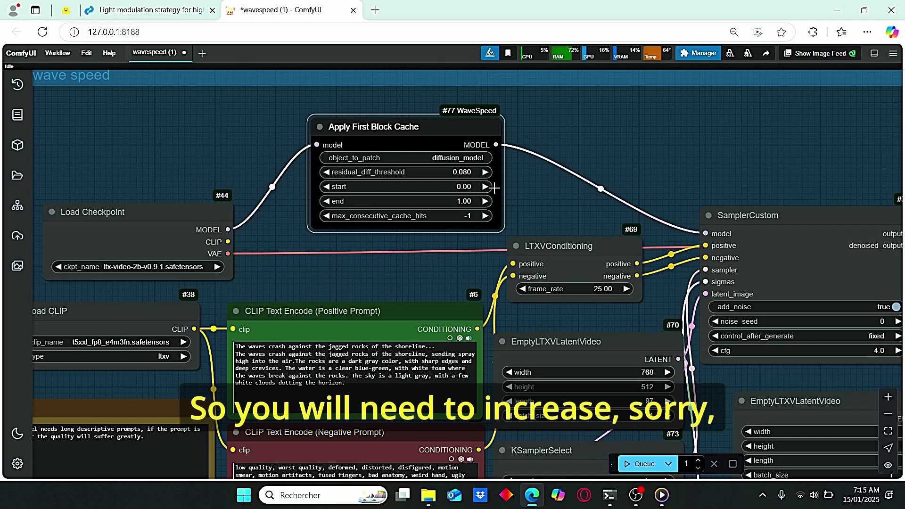
pyautogui.scroll(2, 391, 174)
pyautogui.scroll(1, 391, 175)
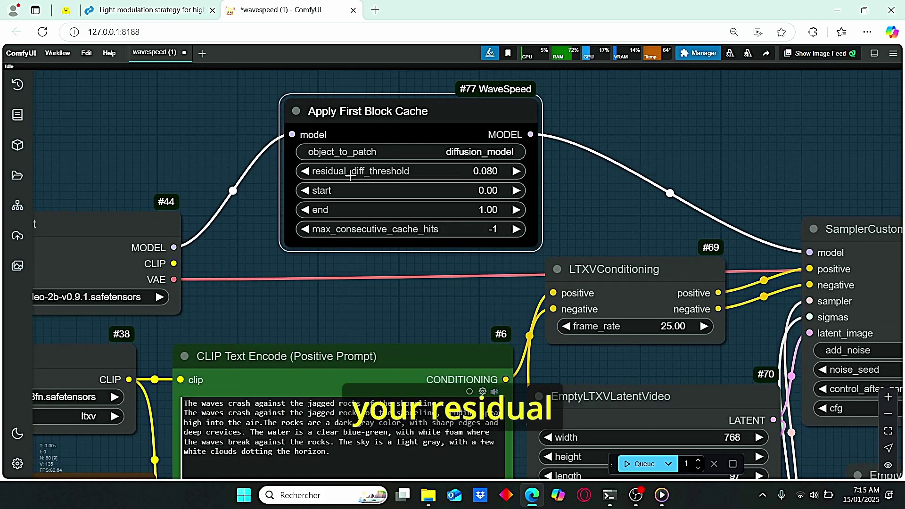
pyautogui.scroll(-4, 366, 305)
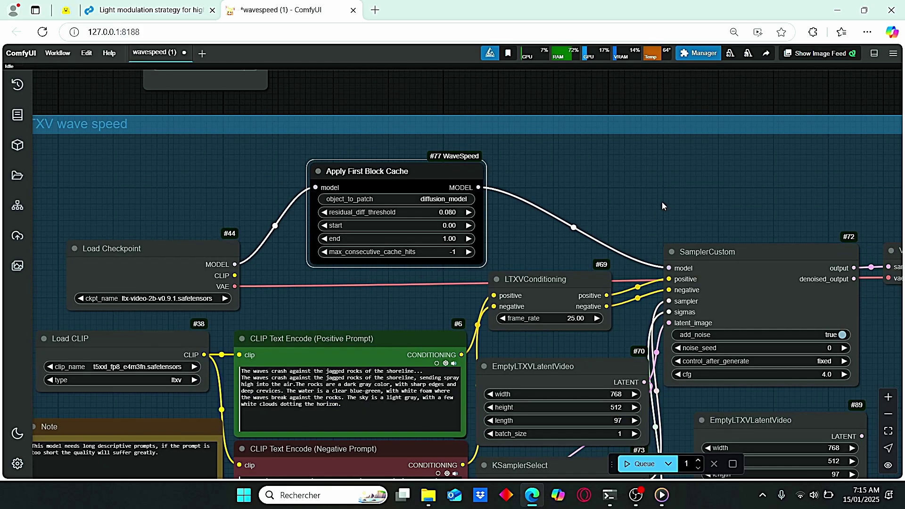
pyautogui.scroll(-1, 591, 204)
pyautogui.moveTo(411, 288); pyautogui.dragTo(443, 260)
pyautogui.scroll(4, 442, 222)
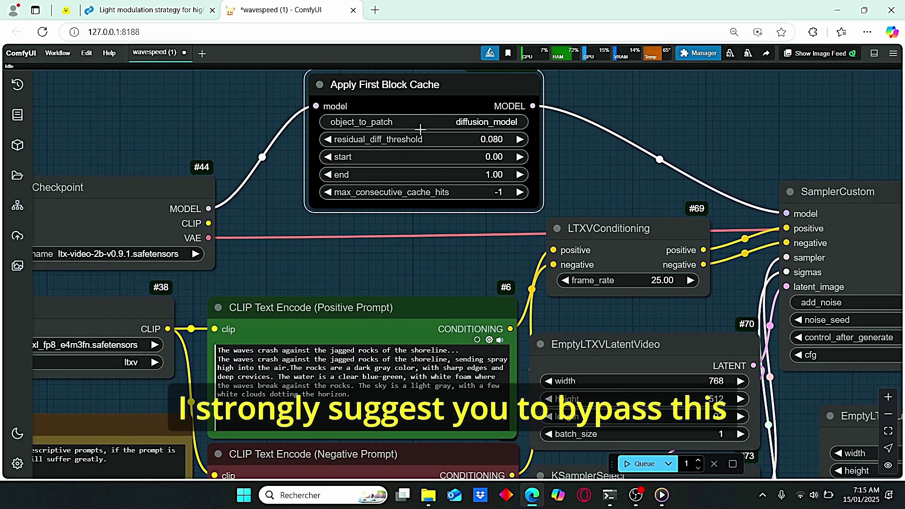
pyautogui.click(585, 178)
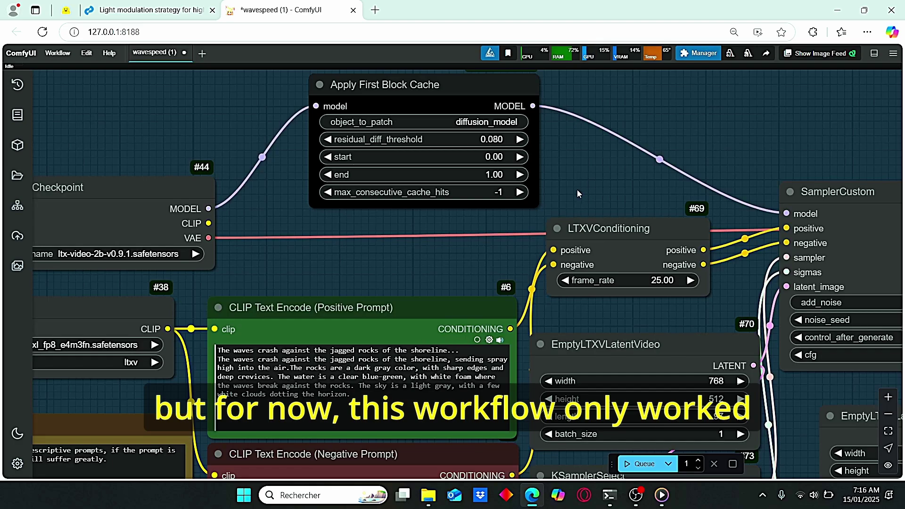
# Step: Review the wording and length of the LTXV positive prompt and inspect the Apply First Block Cache node above it
pyautogui.scroll(-5, 430, 281)
pyautogui.scroll(6, 426, 282)
pyautogui.moveTo(426, 282); pyautogui.dragTo(538, 162)
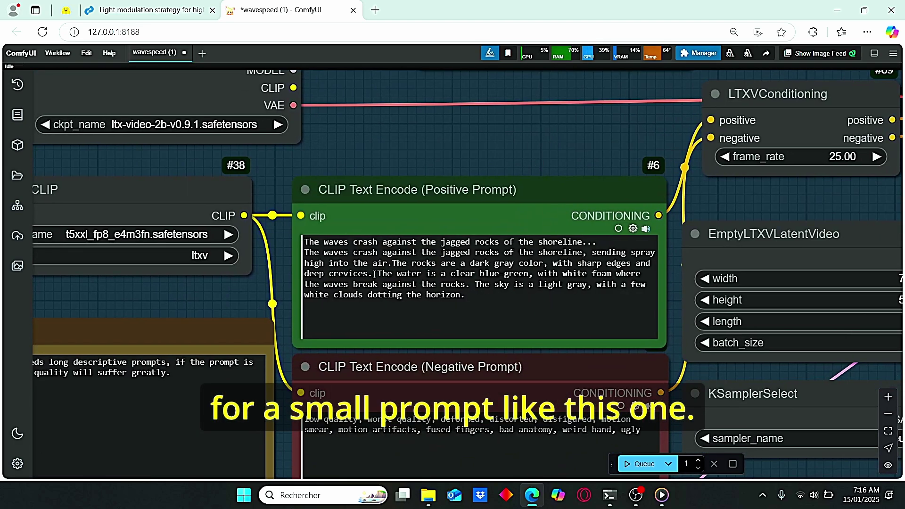
pyautogui.scroll(-8, 485, 309)
pyautogui.moveTo(690, 124); pyautogui.dragTo(557, 167)
pyautogui.scroll(5, 222, 248)
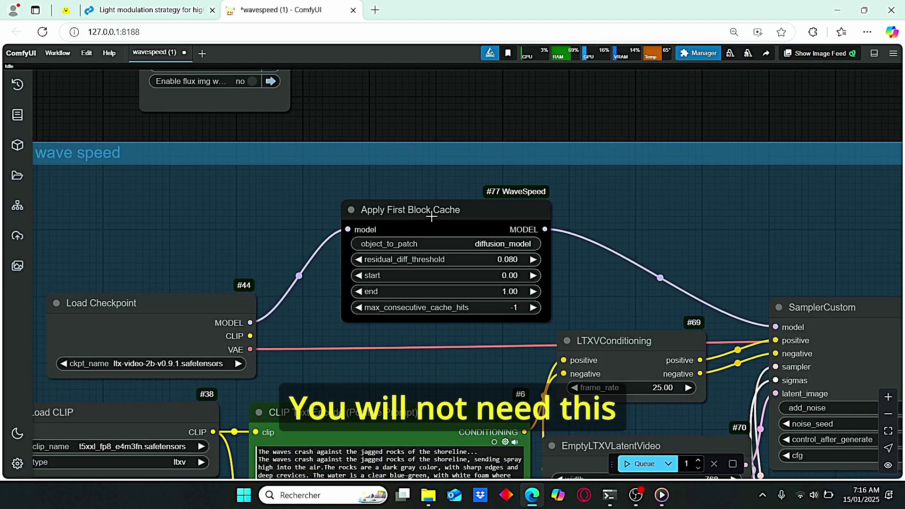
pyautogui.click(428, 211)
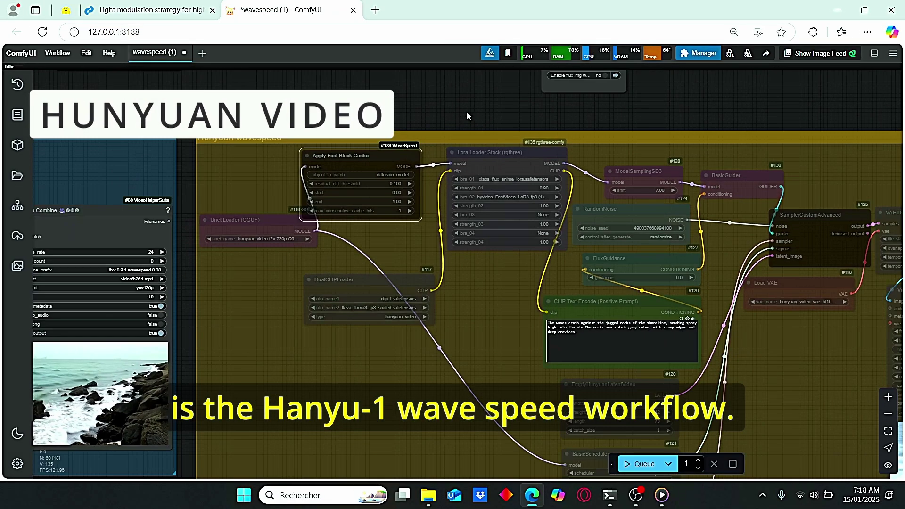
# Step: Disable the LTXV wave speed group and enable the Hunyuan wavespeed group in the Fast Groups Muter node
pyautogui.moveTo(624, 108); pyautogui.dragTo(577, 289)
pyautogui.scroll(6, 577, 289)
pyautogui.click(541, 211)
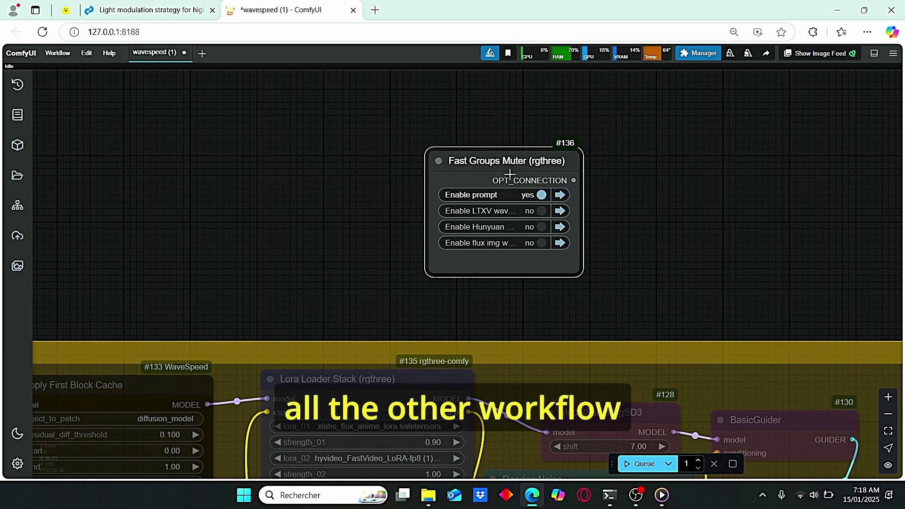
pyautogui.click(542, 227)
# Step: Spread out the Hunyuan loaders: move Unet Loader (GGUF) down, DualCLIPLoader right and the Lora Loader Stack slightly left
pyautogui.scroll(-8, 537, 250)
pyautogui.moveTo(508, 271); pyautogui.dragTo(469, 108)
pyautogui.scroll(4, 363, 259)
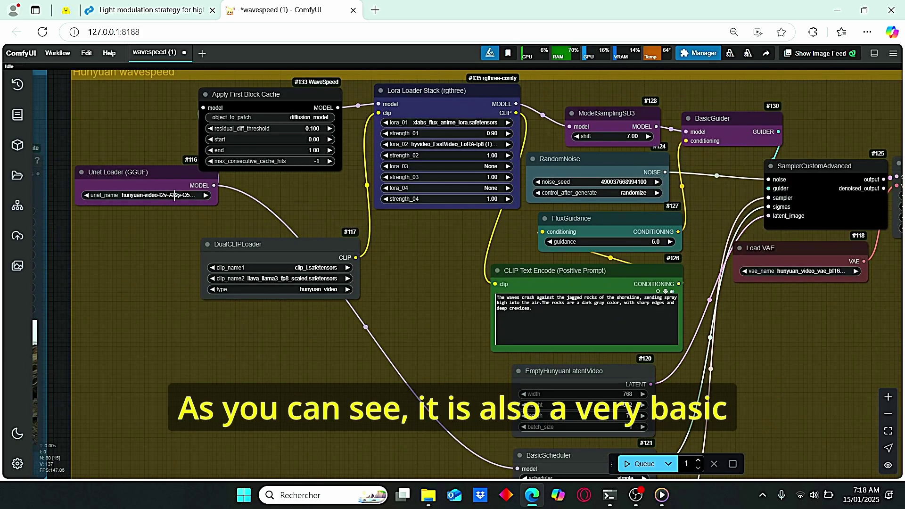
pyautogui.moveTo(172, 182); pyautogui.dragTo(168, 225)
pyautogui.moveTo(241, 244); pyautogui.dragTo(362, 233)
pyautogui.moveTo(456, 98); pyautogui.dragTo(439, 95)
pyautogui.moveTo(296, 231); pyautogui.dragTo(346, 201)
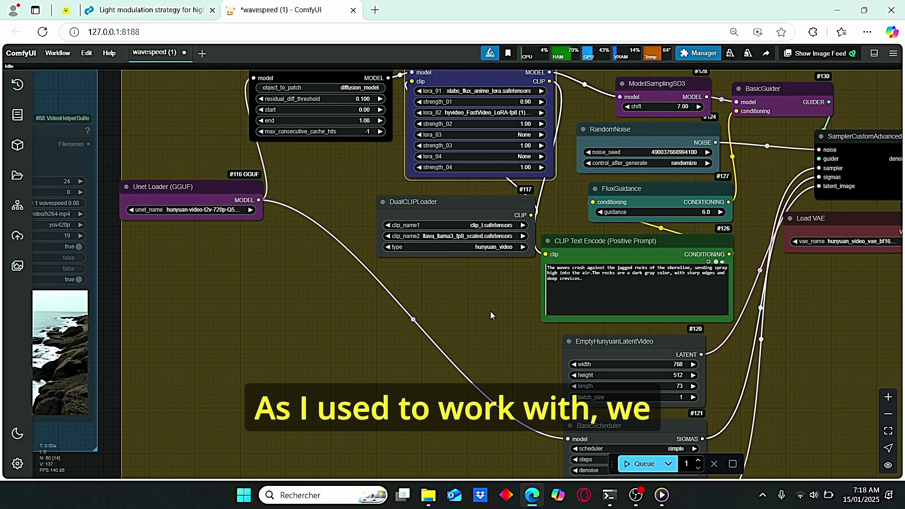
# Step: Examine the Hunyuan group's Unet Loader (GGUF) model, the EmptyHunyuanLatentVideo settings and the BasicScheduler's steps
pyautogui.scroll(1, 490, 311)
pyautogui.scroll(-3, 481, 304)
pyautogui.scroll(3, 310, 240)
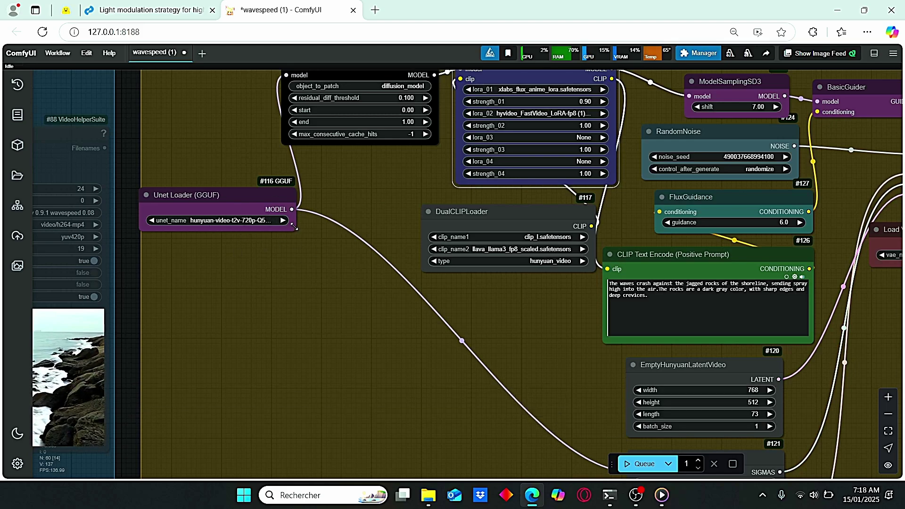
pyautogui.scroll(-3, 283, 265)
pyautogui.moveTo(379, 342); pyautogui.dragTo(289, 283)
pyautogui.scroll(4, 353, 330)
pyautogui.moveTo(456, 318); pyautogui.dragTo(385, 318)
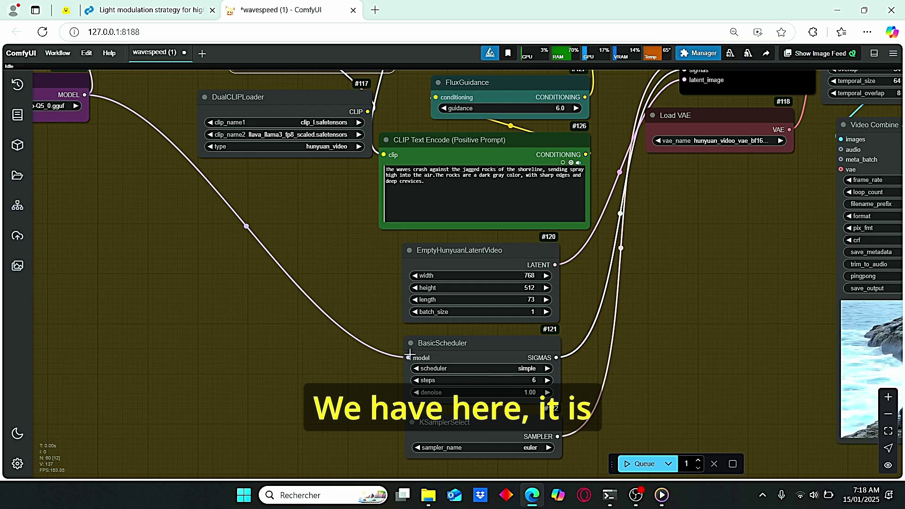
pyautogui.moveTo(353, 291); pyautogui.dragTo(283, 232)
pyautogui.scroll(10, 281, 283)
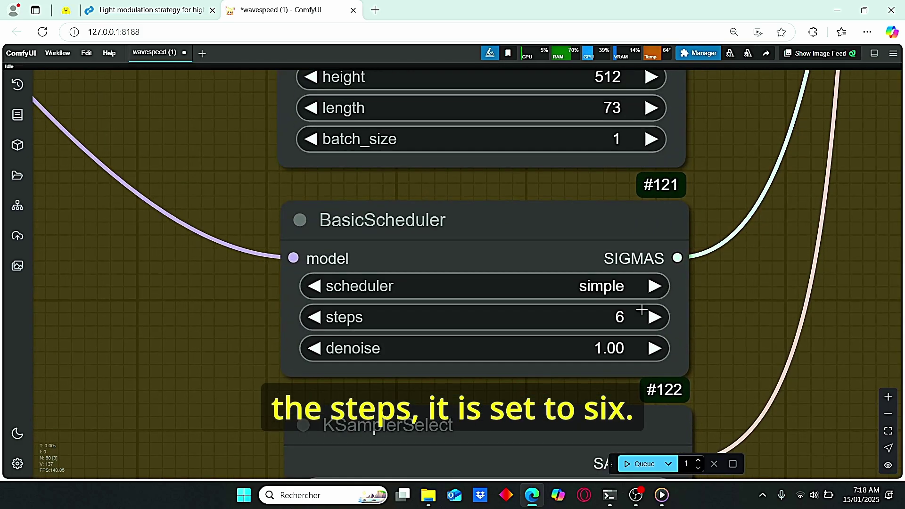
pyautogui.scroll(-8, 634, 329)
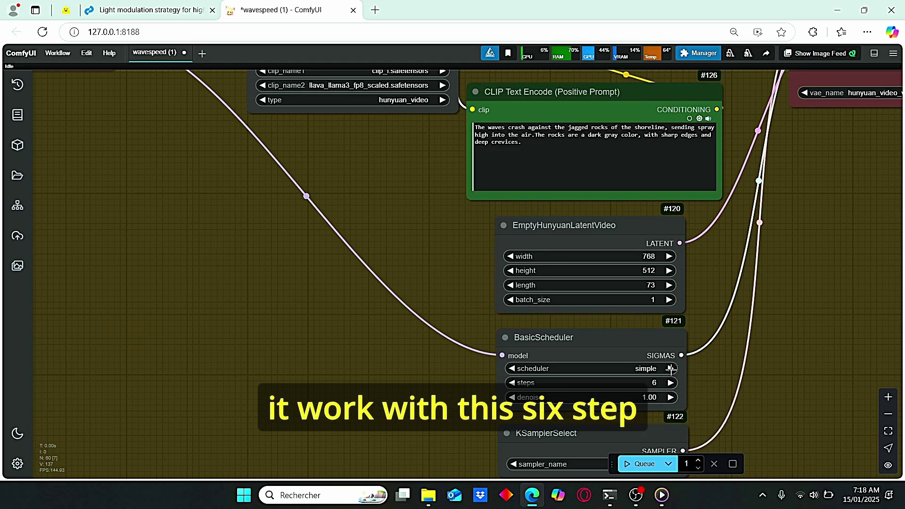
# Step: Examine the Lora Loader Stack's LoRA entries and its connection with the Hunyuan Apply First Block Cache node
pyautogui.scroll(-3, 411, 198)
pyautogui.moveTo(404, 196); pyautogui.dragTo(412, 379)
pyautogui.scroll(4, 291, 224)
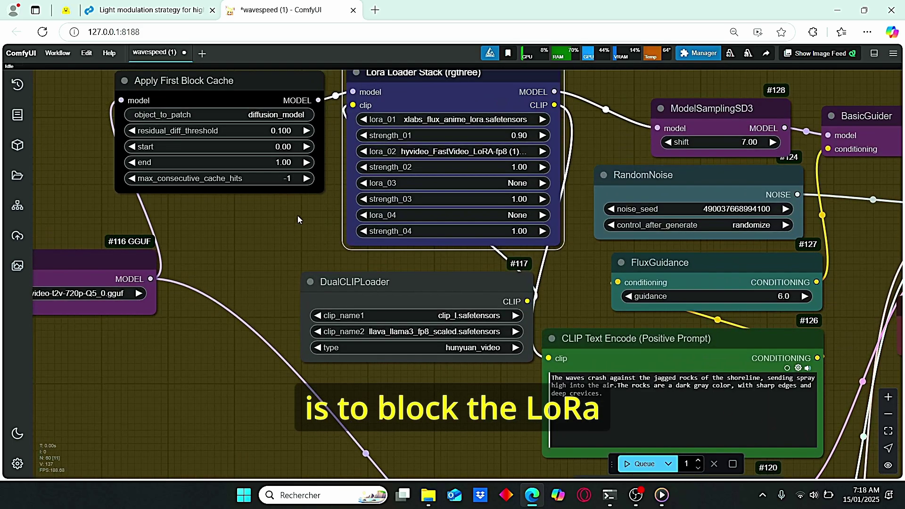
pyautogui.moveTo(297, 216); pyautogui.dragTo(289, 283)
pyautogui.scroll(3, 450, 226)
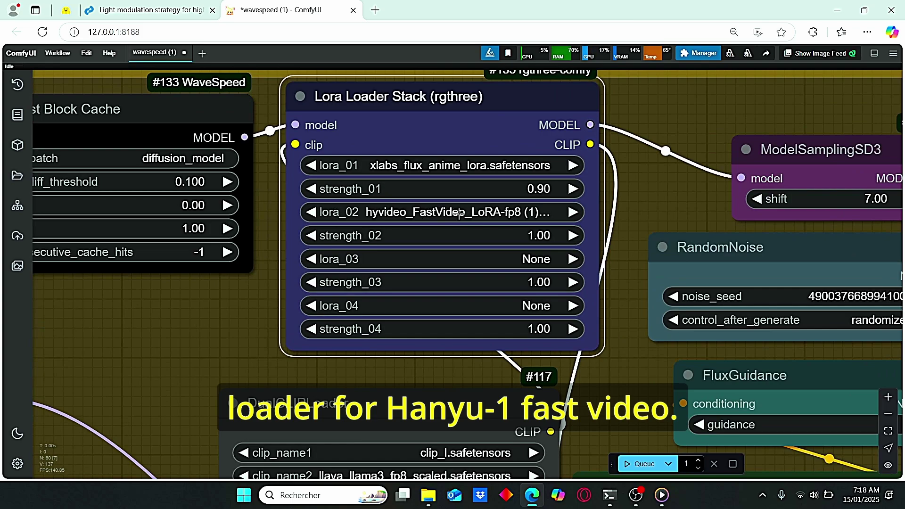
pyautogui.scroll(-2, 512, 217)
pyautogui.moveTo(273, 279); pyautogui.dragTo(355, 303)
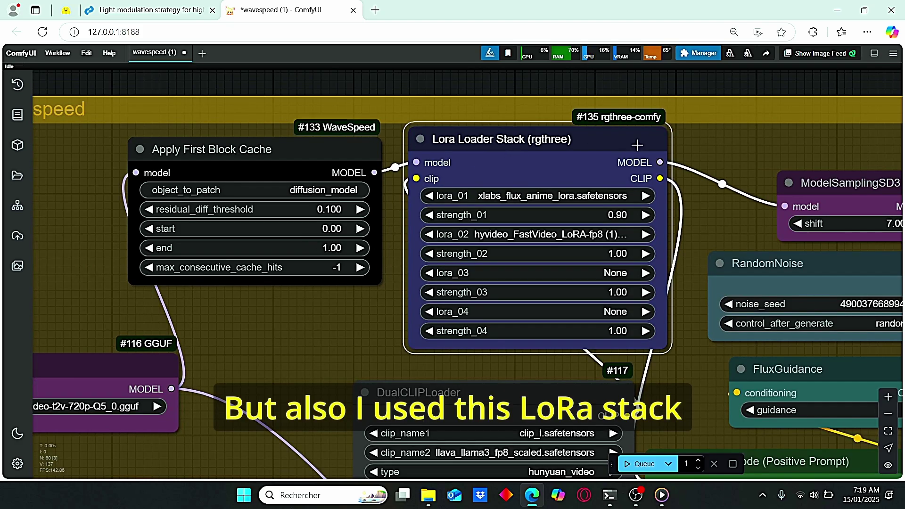
pyautogui.moveTo(739, 134); pyautogui.dragTo(723, 138)
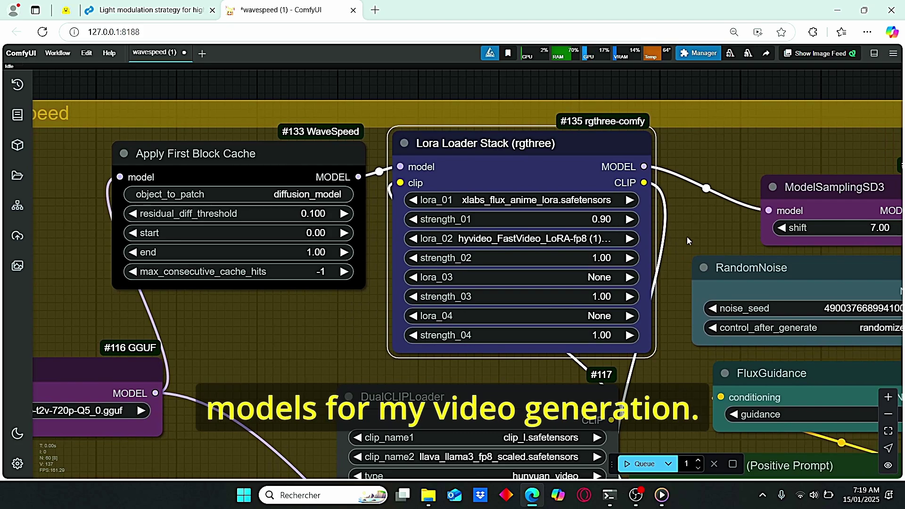
# Step: Set strength_01 of the xlabs_flux_anime_lora entry in the Lora Loader Stack to 0
pyautogui.scroll(5, 580, 188)
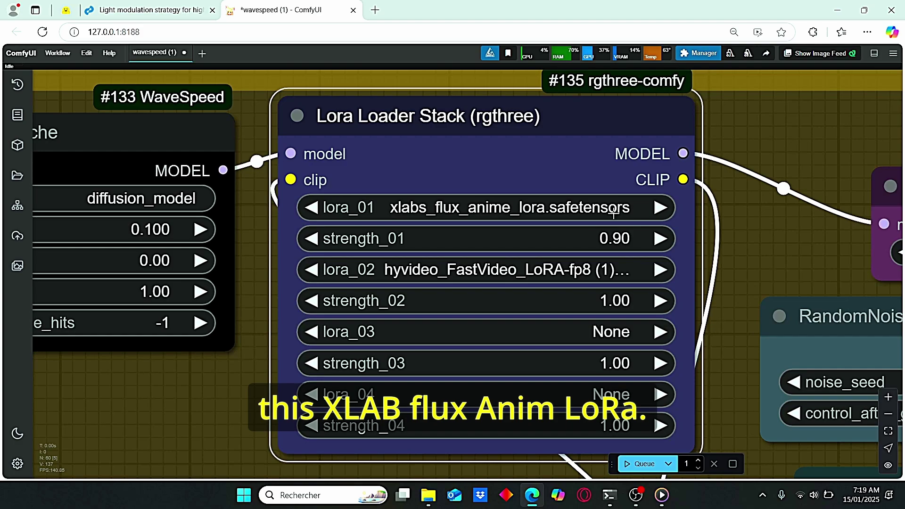
pyautogui.click(622, 237)
pyautogui.write('0.9')
pyautogui.press('Return')
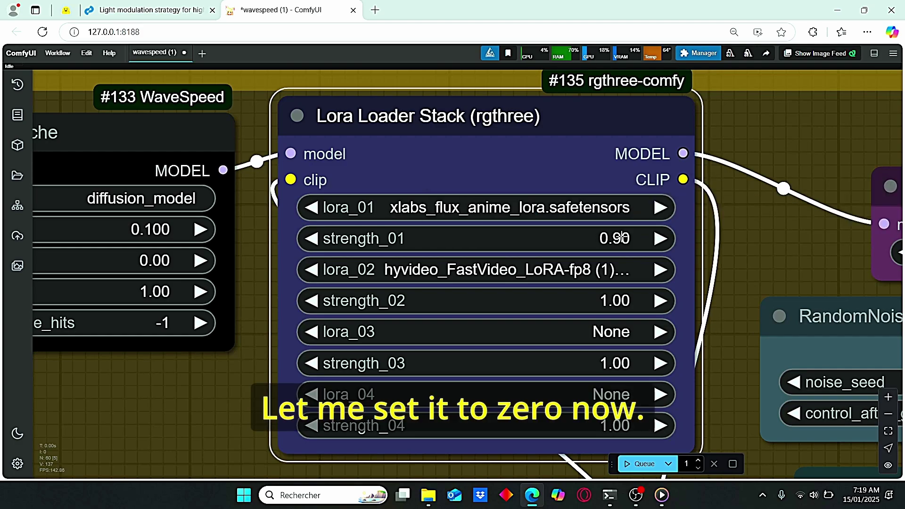
# Step: Examine the hyvideo_FastVideo LoRA entry and its strength_02 in the Lora Loader Stack
pyautogui.scroll(-2, 687, 229)
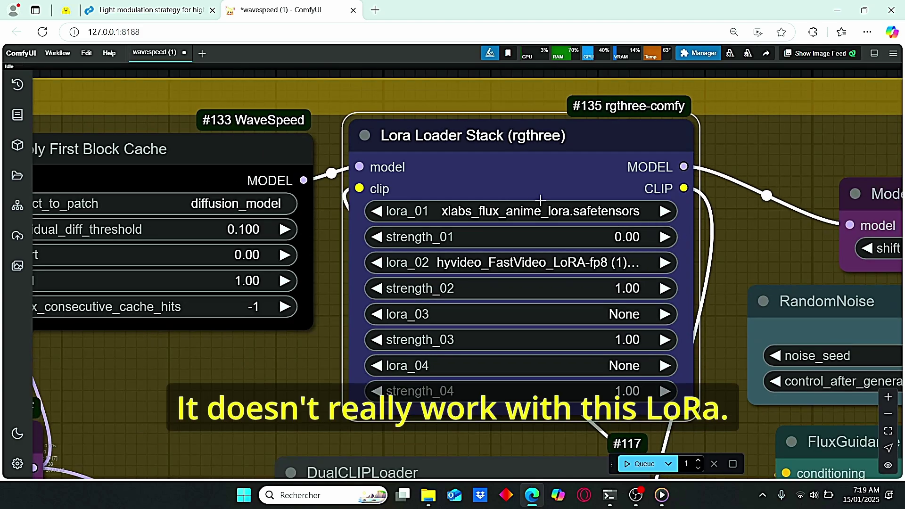
pyautogui.scroll(3, 686, 274)
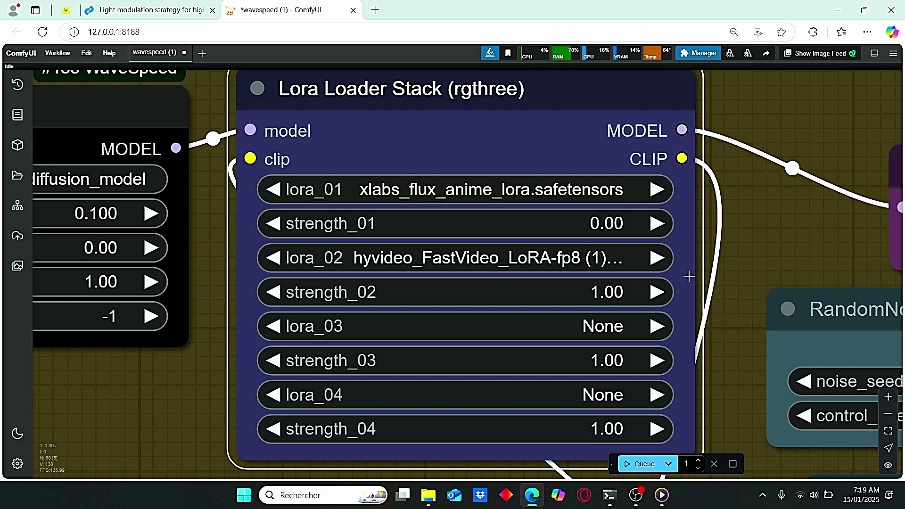
pyautogui.scroll(-2, 539, 278)
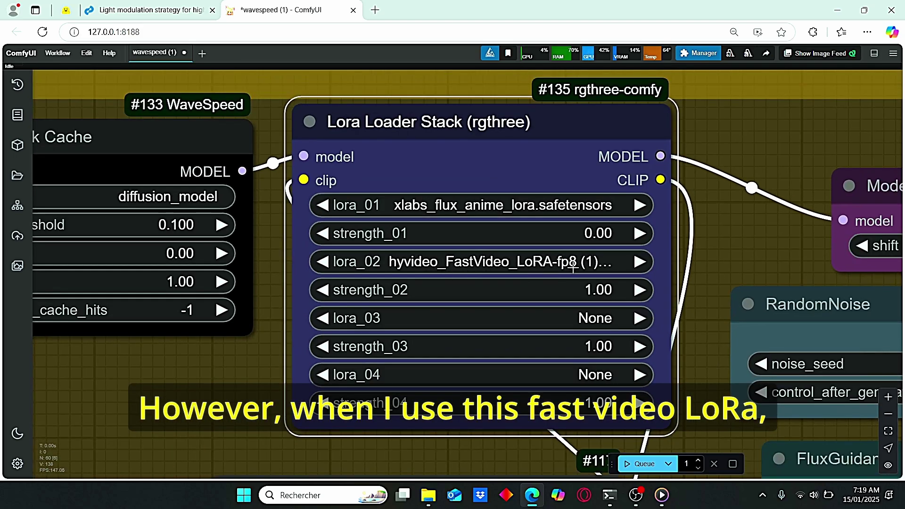
pyautogui.scroll(-4, 710, 271)
pyautogui.moveTo(705, 315); pyautogui.dragTo(604, 257)
pyautogui.scroll(-3, 656, 256)
pyautogui.scroll(3, 620, 240)
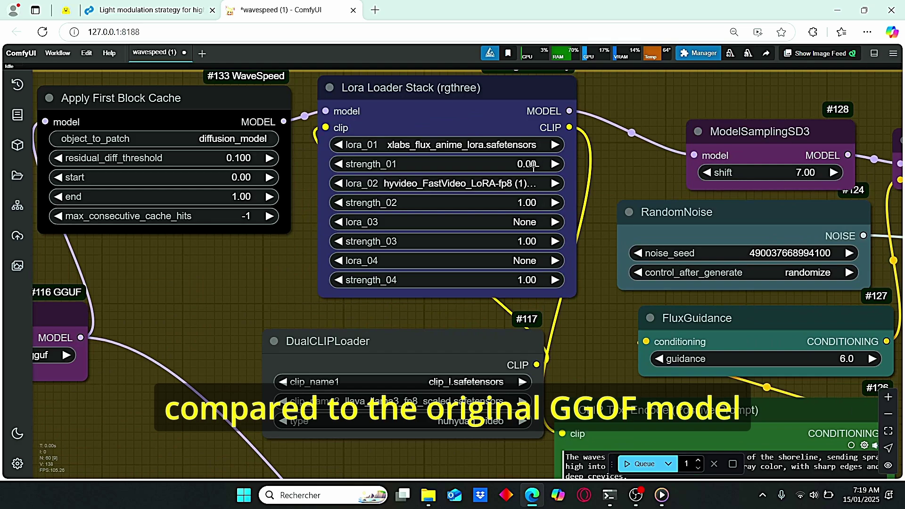
# Step: Examine the GGUF model loader, DualCLIPLoader, ModelSamplingSD3 and FluxGuidance nodes around the Lora Loader Stack
pyautogui.moveTo(302, 264); pyautogui.dragTo(516, 211)
pyautogui.scroll(3, 279, 267)
pyautogui.scroll(-3, 157, 244)
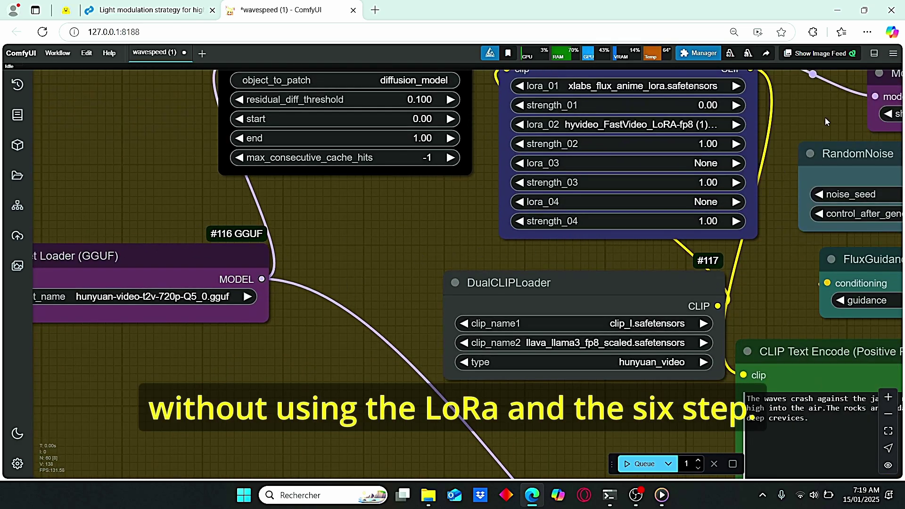
pyautogui.moveTo(825, 118); pyautogui.dragTo(544, 130)
pyautogui.scroll(-3, 402, 203)
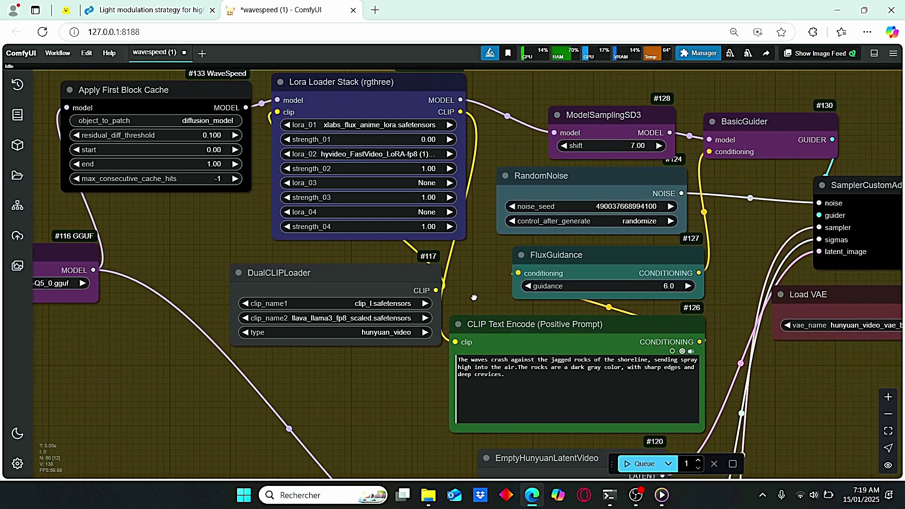
pyautogui.scroll(3, 401, 203)
pyautogui.moveTo(508, 369); pyautogui.dragTo(517, 367)
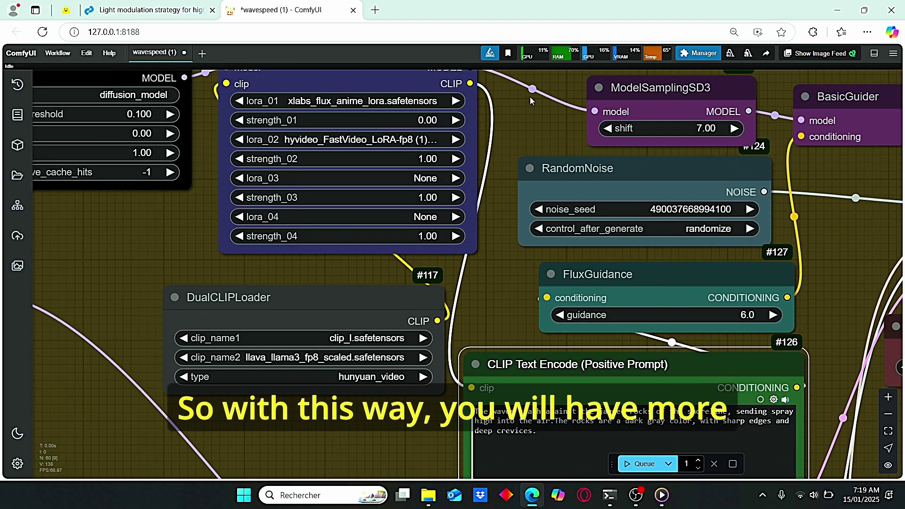
pyautogui.moveTo(530, 98); pyautogui.dragTo(564, 206)
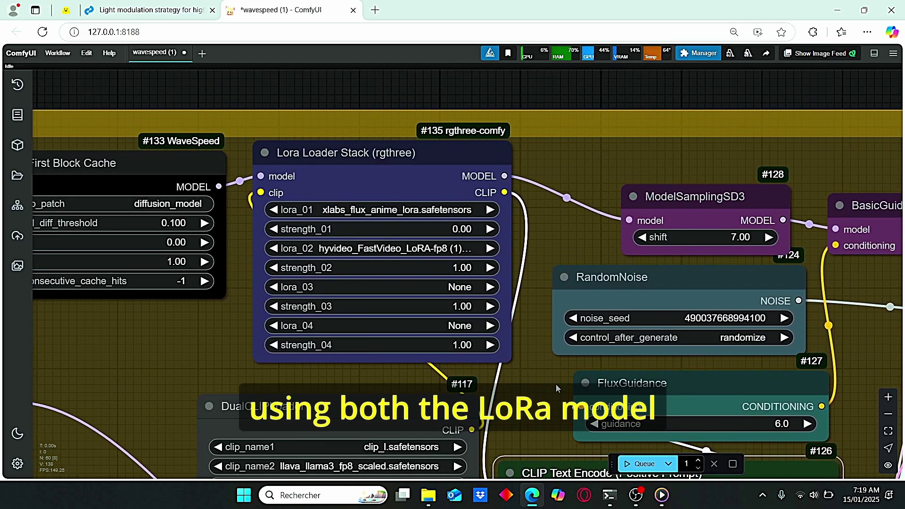
pyautogui.scroll(-1, 542, 334)
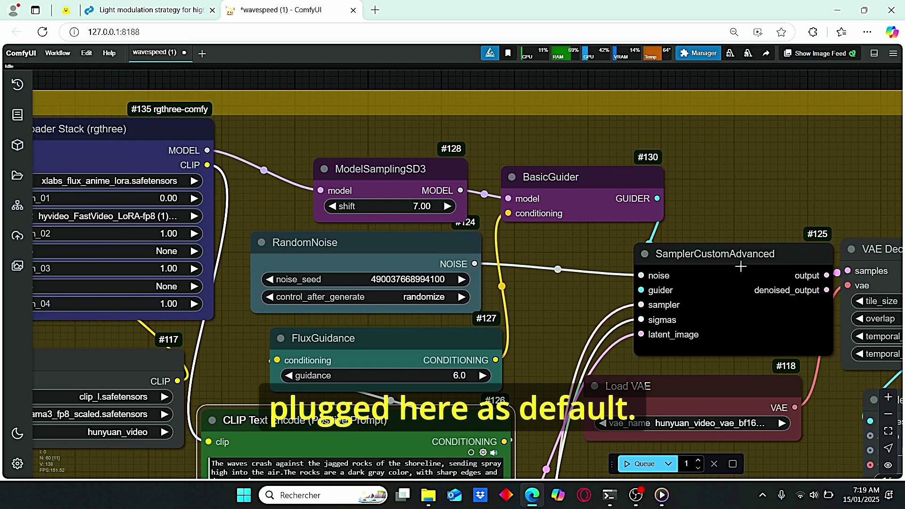
# Step: Examine how the BasicGuider, RandomNoise, scheduler and latent nodes connect to the SamplerCustomAdvanced node
pyautogui.moveTo(678, 165); pyautogui.dragTo(621, 110)
pyautogui.moveTo(670, 221); pyautogui.dragTo(676, 221)
pyautogui.scroll(-2, 662, 210)
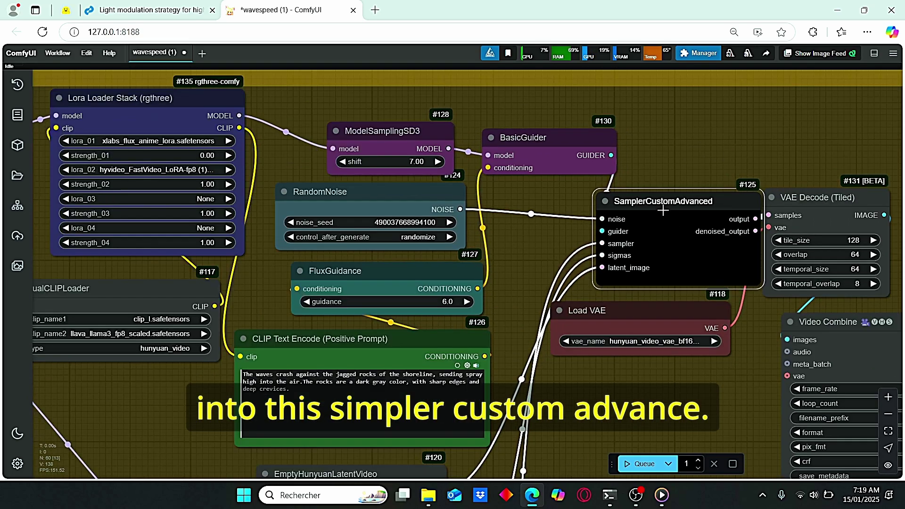
pyautogui.moveTo(669, 392); pyautogui.dragTo(637, 236)
pyautogui.scroll(-2, 634, 238)
pyautogui.scroll(3, 516, 320)
pyautogui.scroll(1, 517, 320)
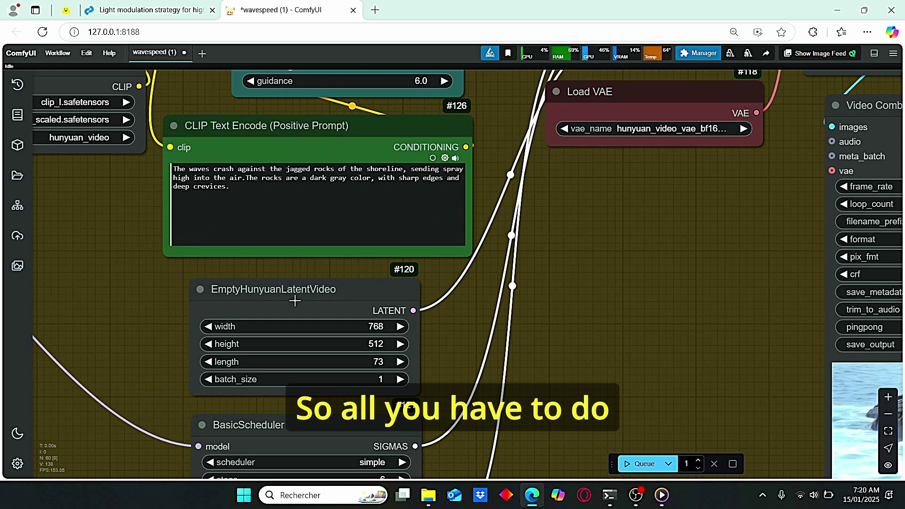
# Step: Examine the Hunyuan positive prompt, the EmptyHunyuanLatentVideo size and length settings, and the overall node layout
pyautogui.moveTo(288, 273); pyautogui.dragTo(393, 307)
pyautogui.click(328, 231)
pyautogui.moveTo(542, 372); pyautogui.dragTo(537, 313)
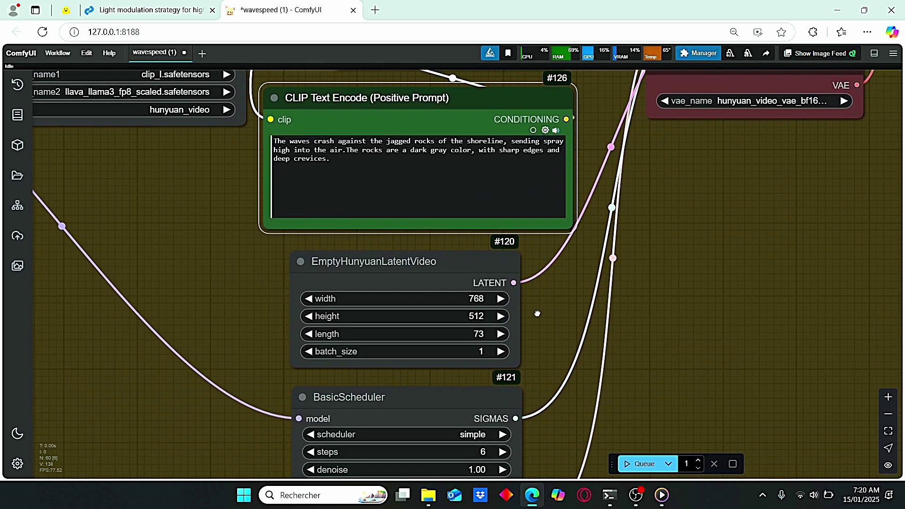
pyautogui.scroll(-7, 681, 353)
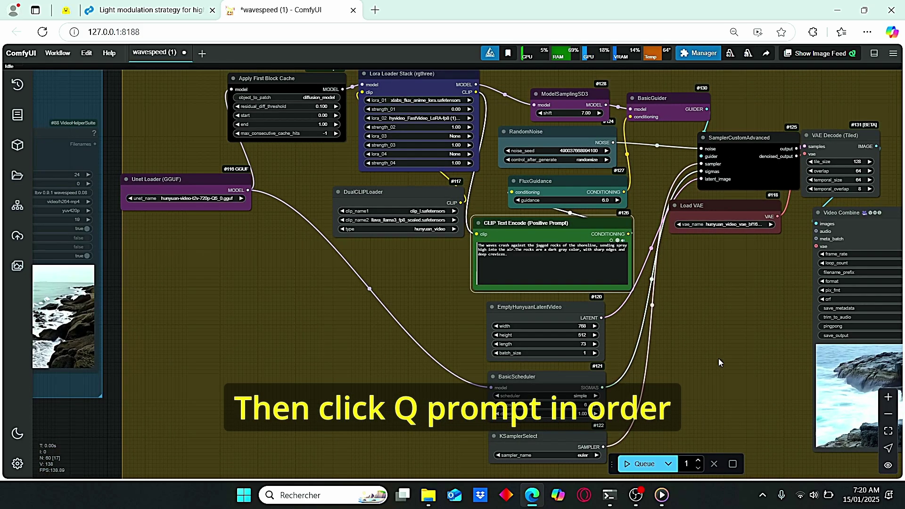
pyautogui.moveTo(718, 358); pyautogui.dragTo(656, 400)
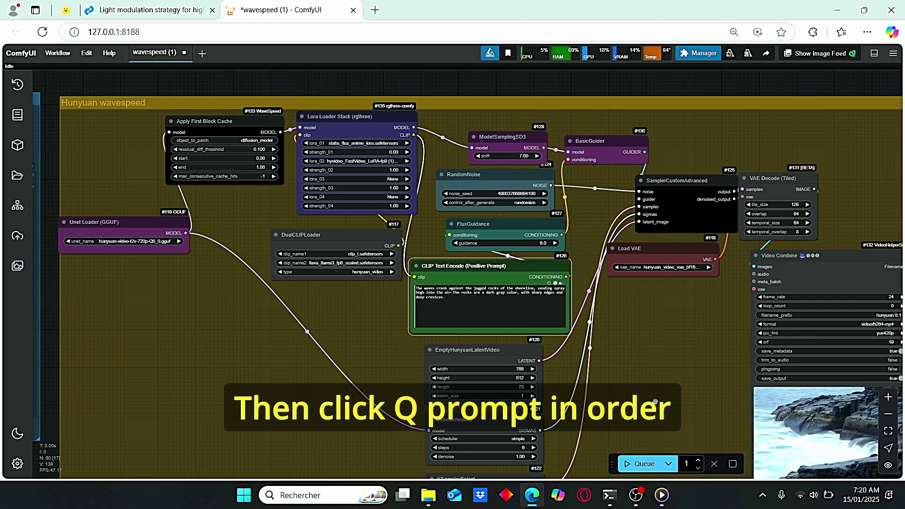
pyautogui.scroll(2, 647, 364)
pyautogui.scroll(3, 578, 362)
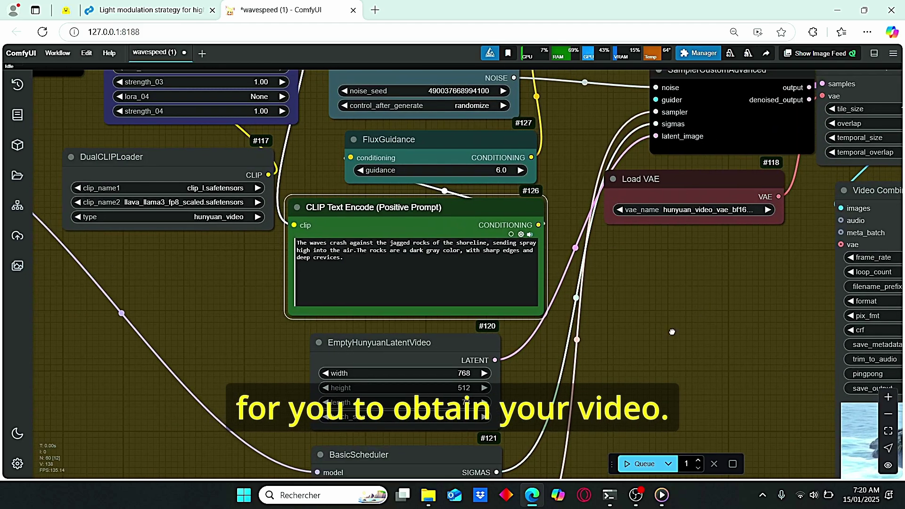
pyautogui.scroll(-2, 579, 362)
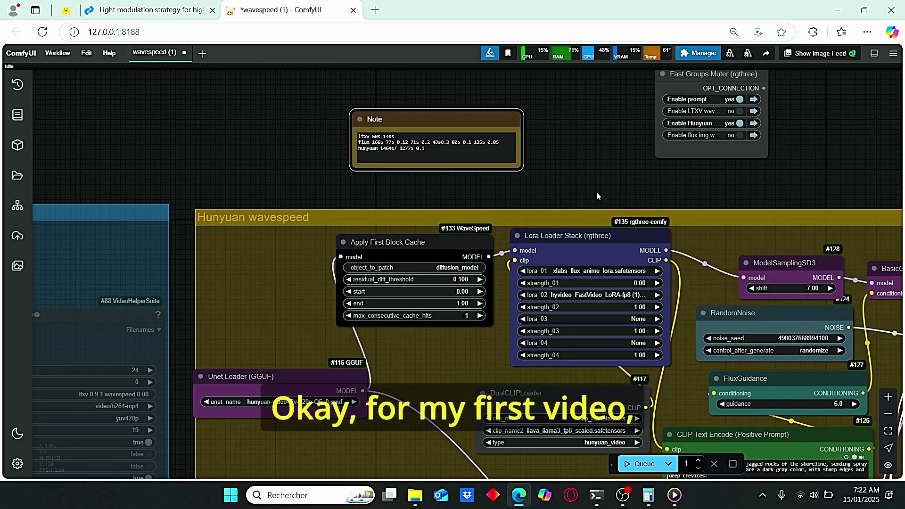
# Step: Set lora_01 in the Hunyuan Lora Loader Stack to st4rl1ght_epoch50.safetensors with strength_01 at 1
pyautogui.scroll(4, 460, 184)
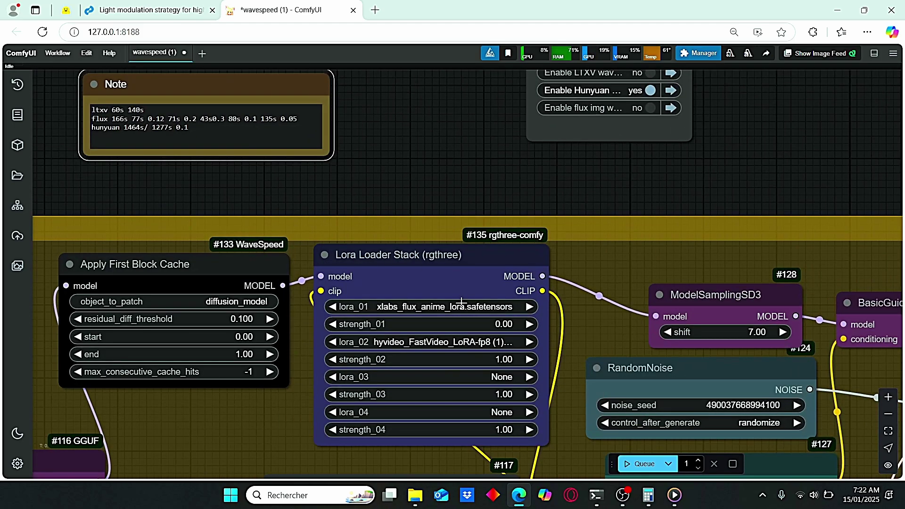
pyautogui.click(461, 306)
pyautogui.scroll(-2, 487, 343)
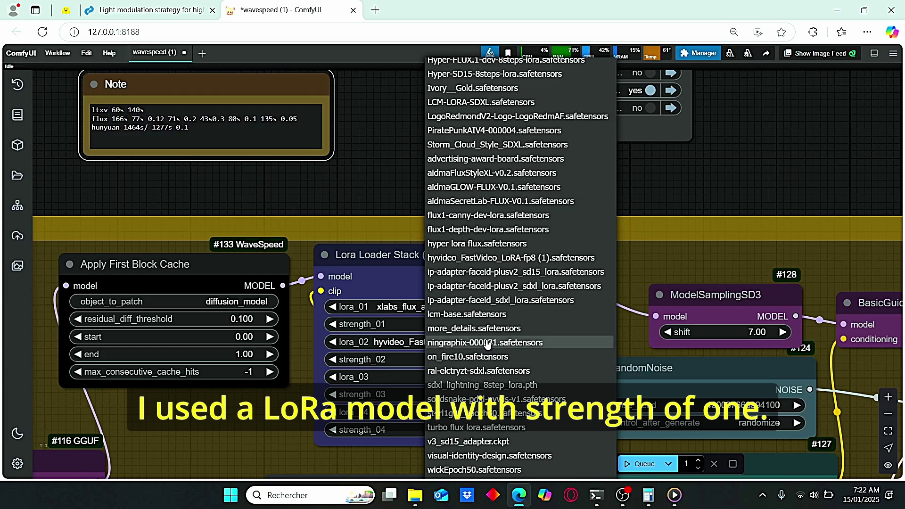
pyautogui.click(476, 410)
pyautogui.click(511, 323)
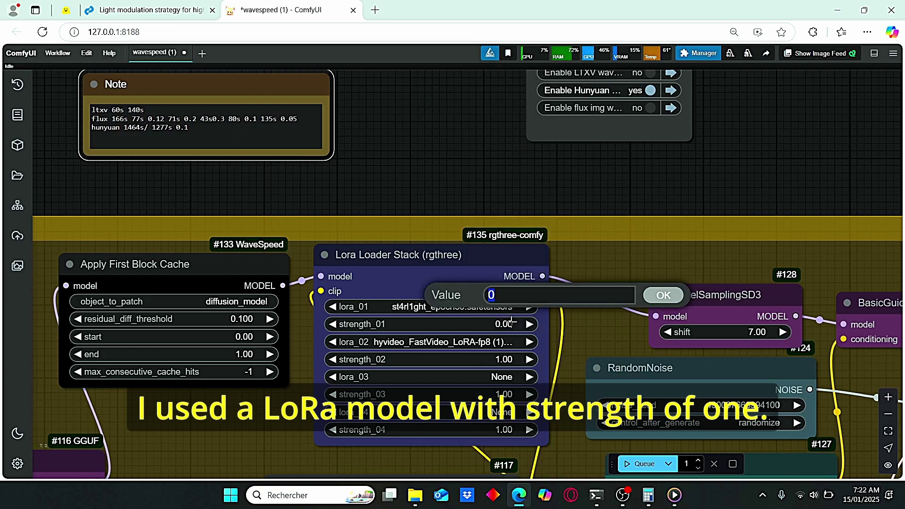
pyautogui.write('1')
pyautogui.press('Return')
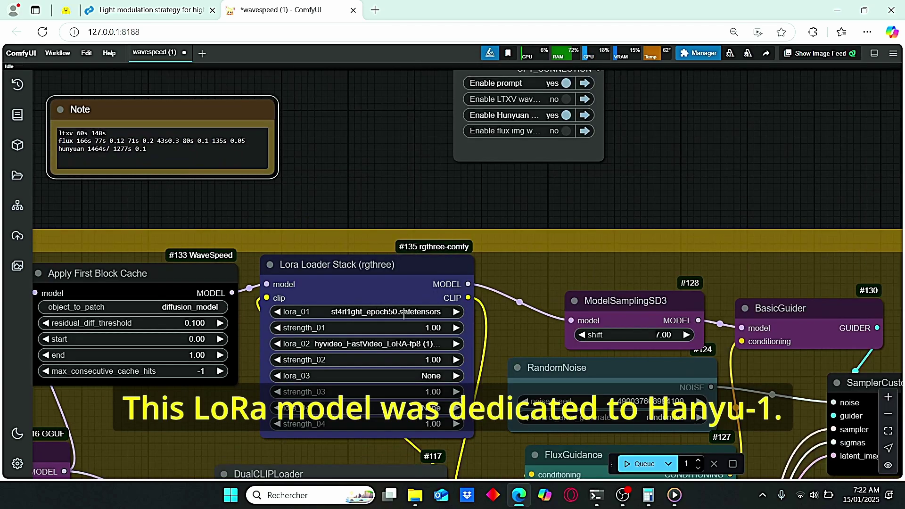
# Step: Examine the LoRA entries and strengths in the Lora Loader Stack, and close the generated video in the media player
pyautogui.scroll(2, 420, 325)
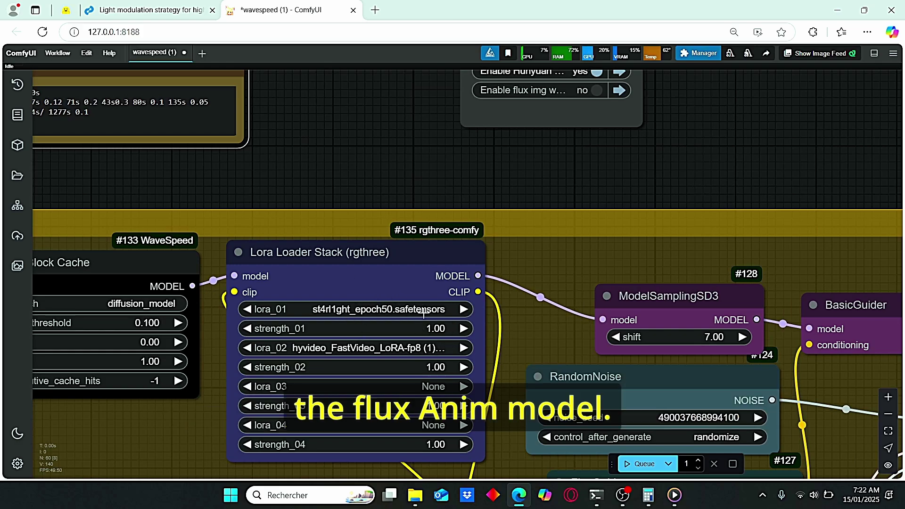
pyautogui.scroll(-2, 342, 263)
pyautogui.scroll(-2, 565, 264)
pyautogui.scroll(2, 466, 281)
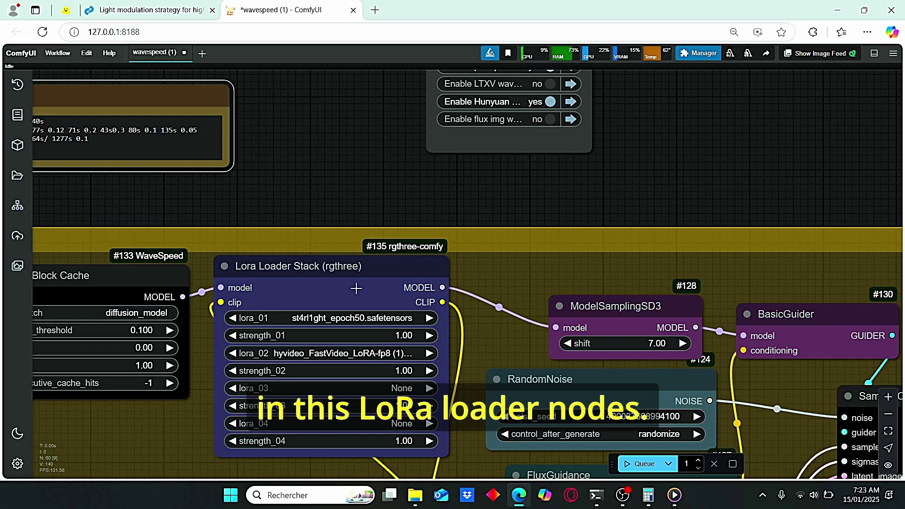
pyautogui.click(252, 297)
pyautogui.scroll(-5, 504, 308)
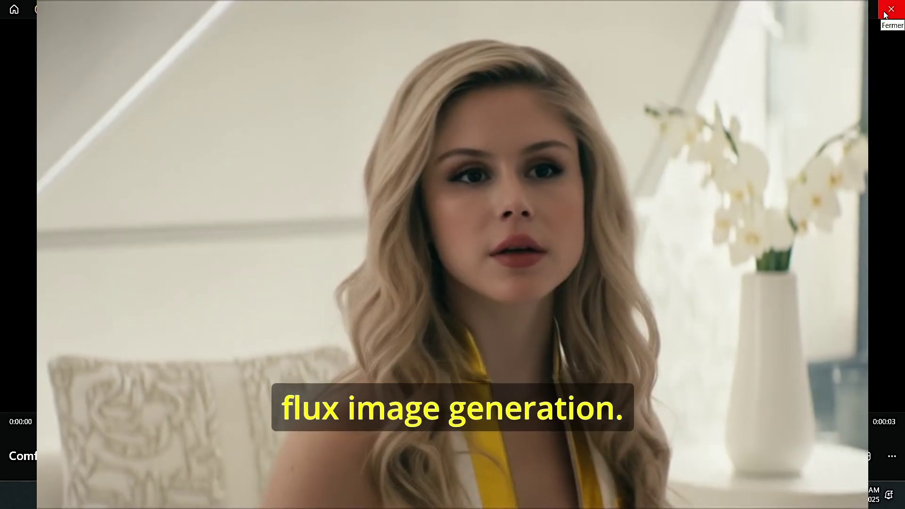
pyautogui.click(885, 14)
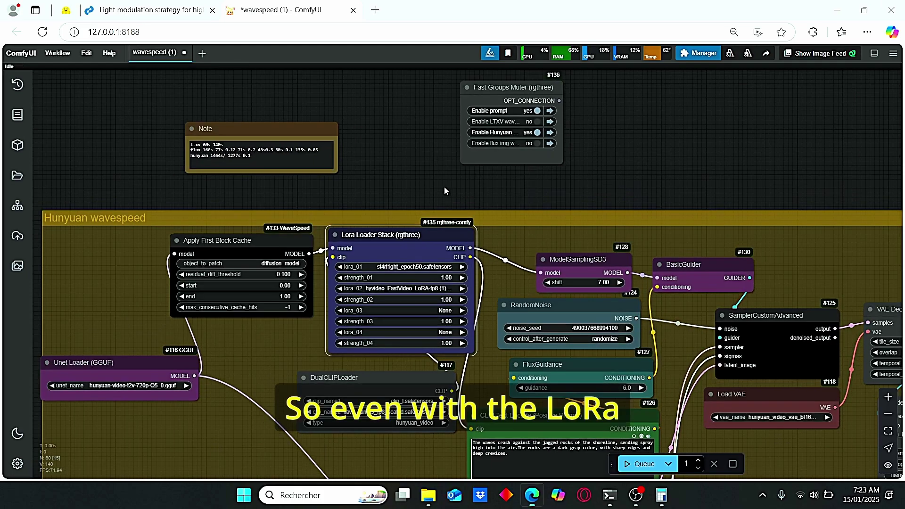
# Step: Examine the residual_diff_threshold of the Hunyuan Apply First Block Cache node, the neighbouring LoRA settings and the timing note
pyautogui.scroll(3, 508, 194)
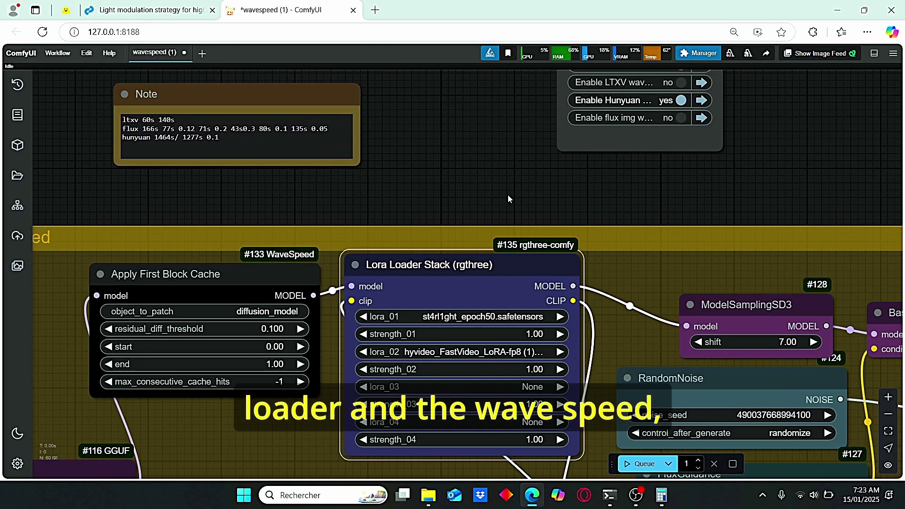
pyautogui.scroll(-3, 508, 195)
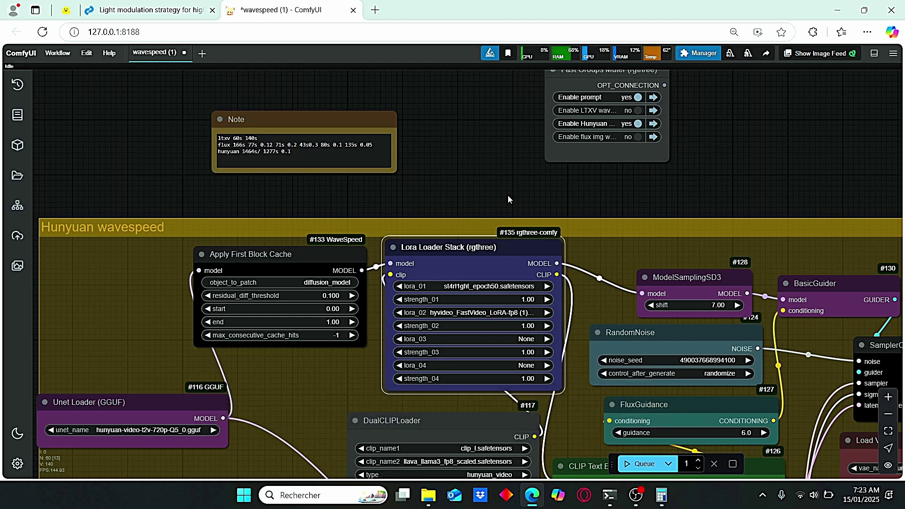
pyautogui.scroll(-4, 644, 236)
pyautogui.scroll(4, 406, 213)
pyautogui.scroll(3, 472, 213)
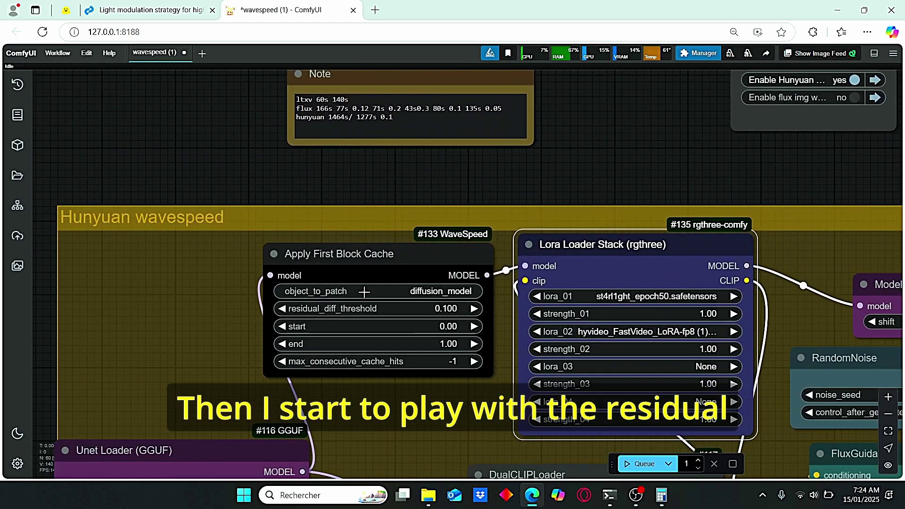
pyautogui.scroll(1, 431, 180)
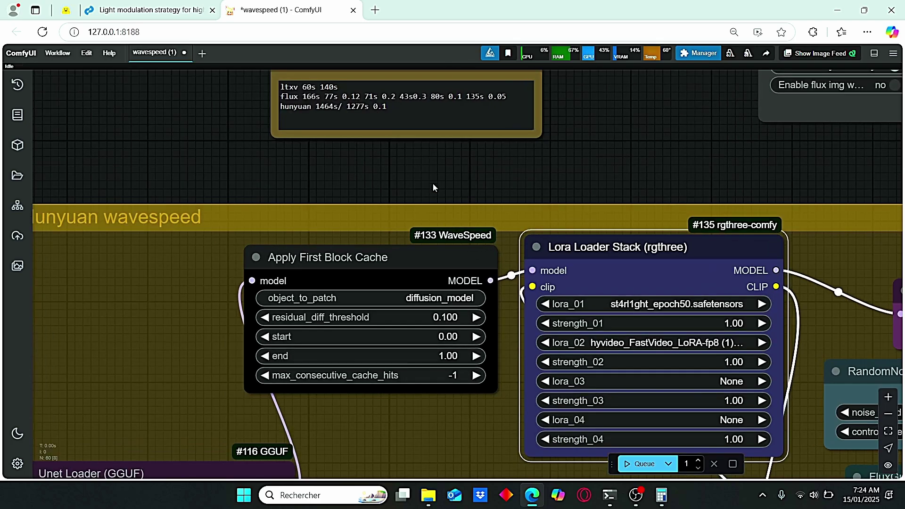
pyautogui.moveTo(432, 180); pyautogui.dragTo(485, 183)
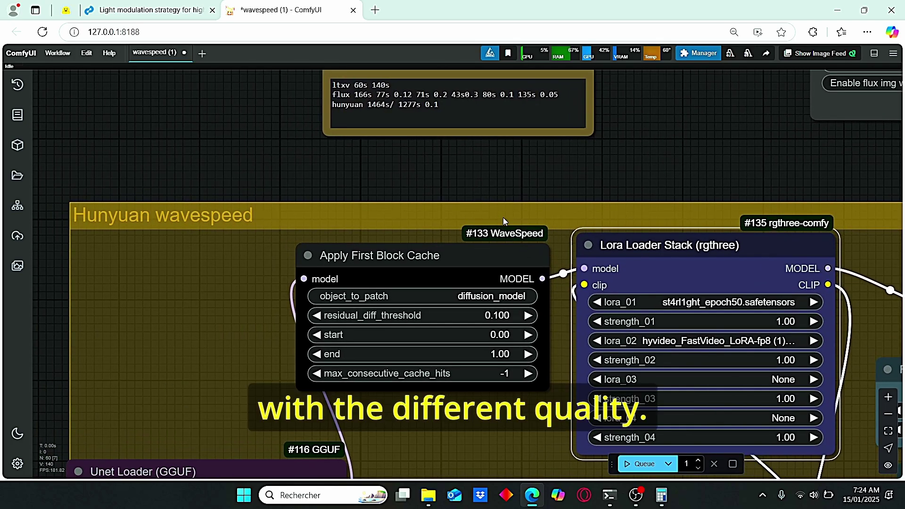
pyautogui.scroll(3, 465, 304)
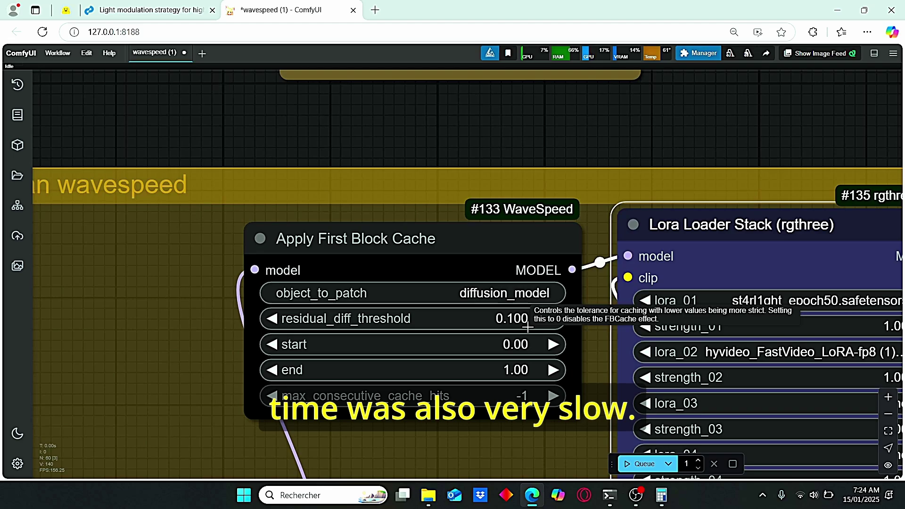
pyautogui.scroll(-7, 590, 265)
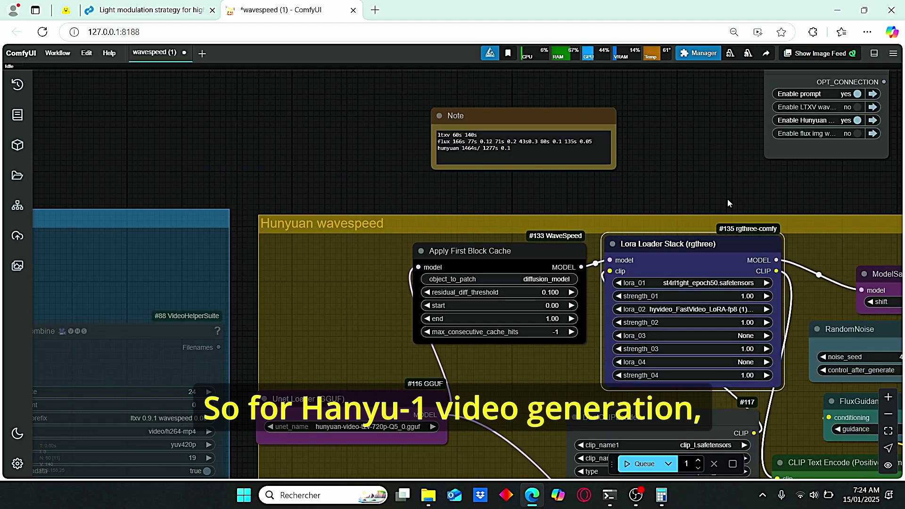
# Step: Examine the Hunyuan node chain from Apply First Block Cache through the Lora Loader Stack to SamplerCustomAdvanced
pyautogui.moveTo(728, 199); pyautogui.dragTo(547, 146)
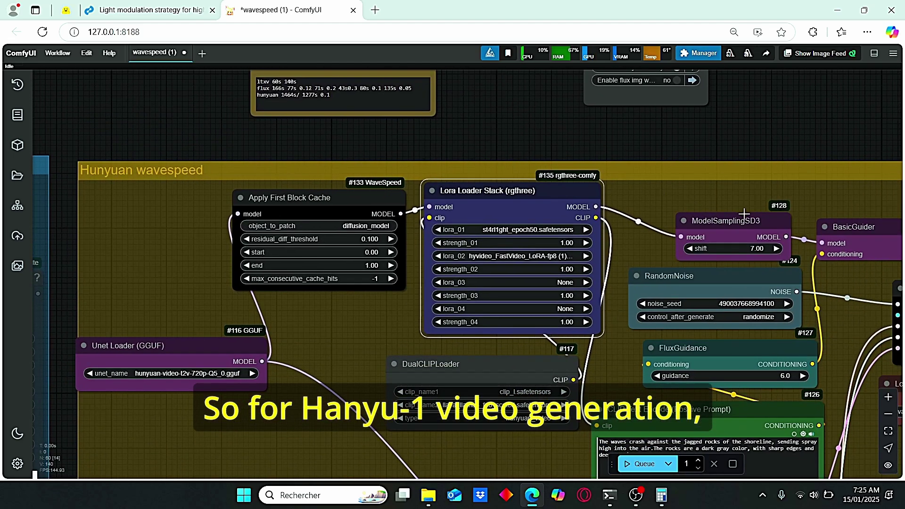
pyautogui.scroll(4, 311, 196)
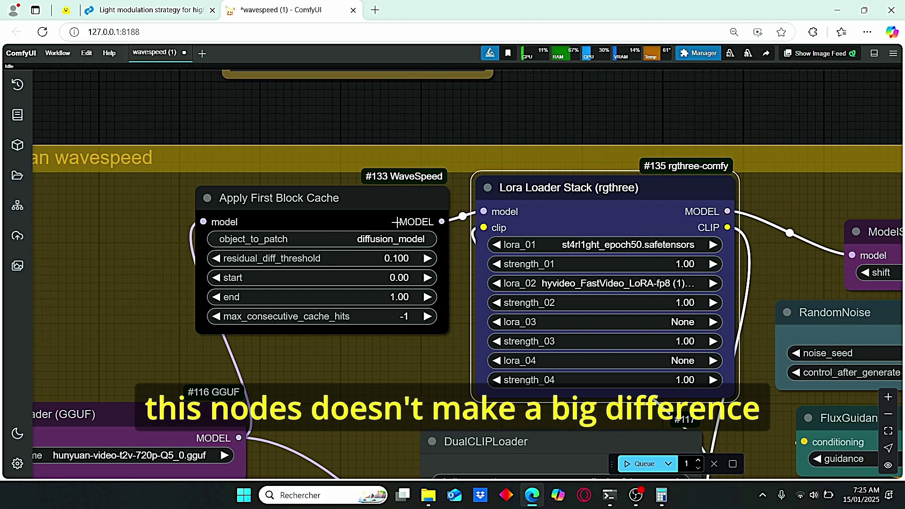
pyautogui.scroll(-3, 364, 363)
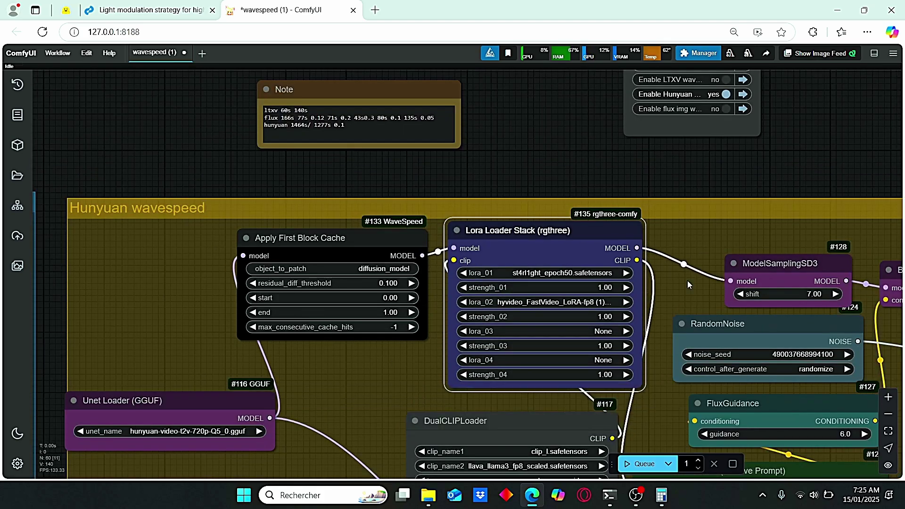
pyautogui.scroll(-2, 761, 166)
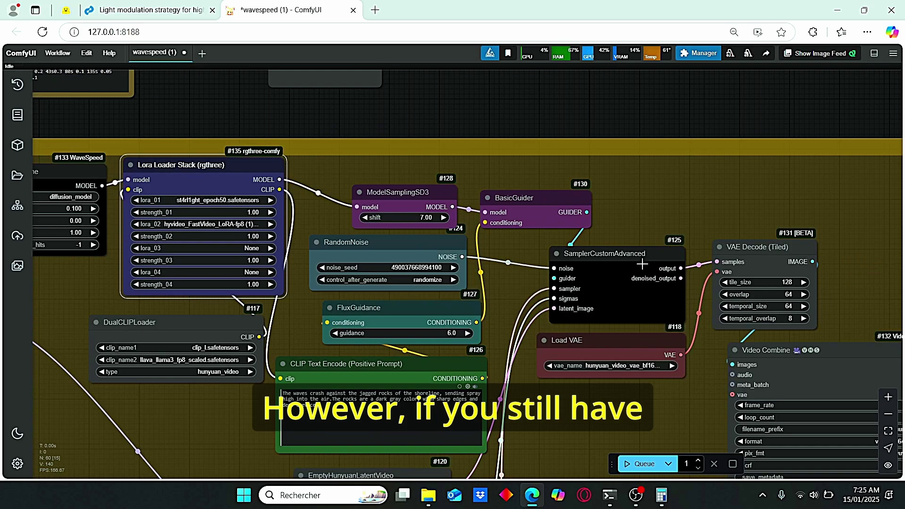
pyautogui.moveTo(642, 265); pyautogui.dragTo(640, 255)
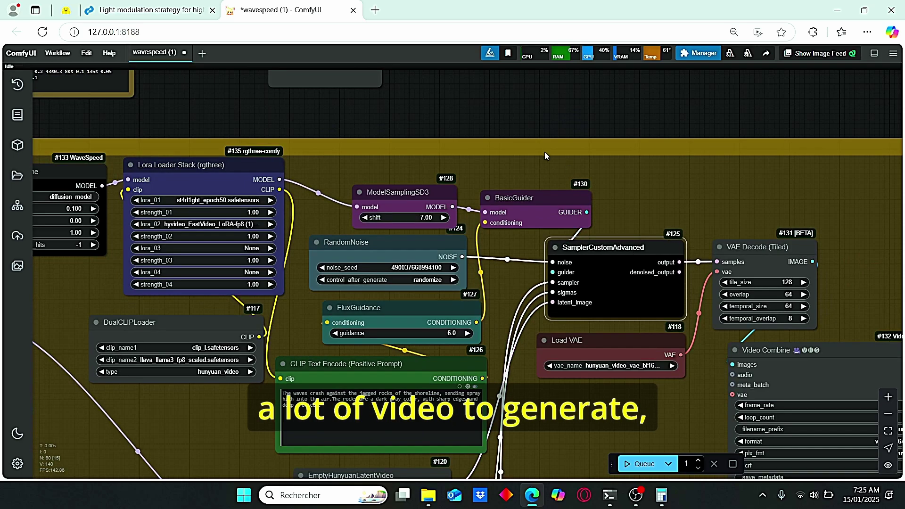
pyautogui.moveTo(149, 125); pyautogui.dragTo(341, 136)
pyautogui.scroll(3, 227, 158)
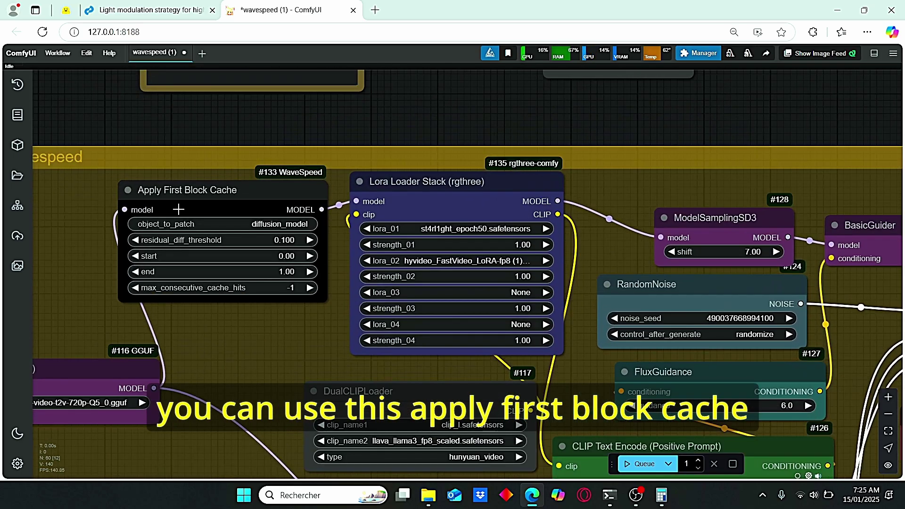
# Step: Move the Apply First Block Cache node slightly farther from the Lora Loader Stack within the Hunyuan wavespeed group
pyautogui.click(204, 203)
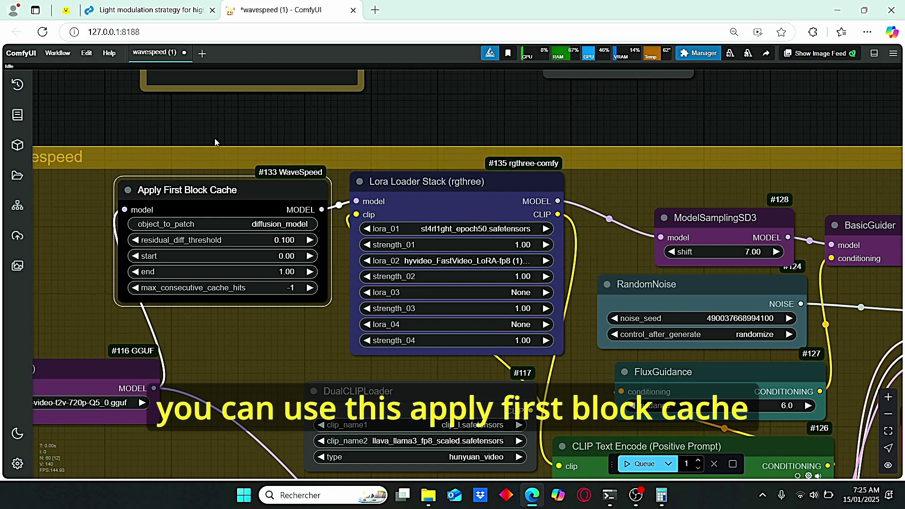
pyautogui.scroll(2, 214, 142)
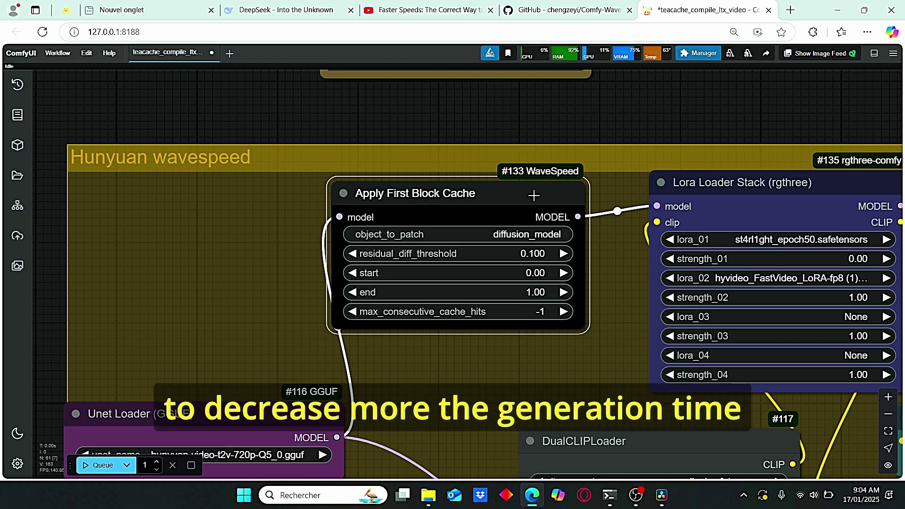
pyautogui.moveTo(534, 194); pyautogui.dragTo(483, 206)
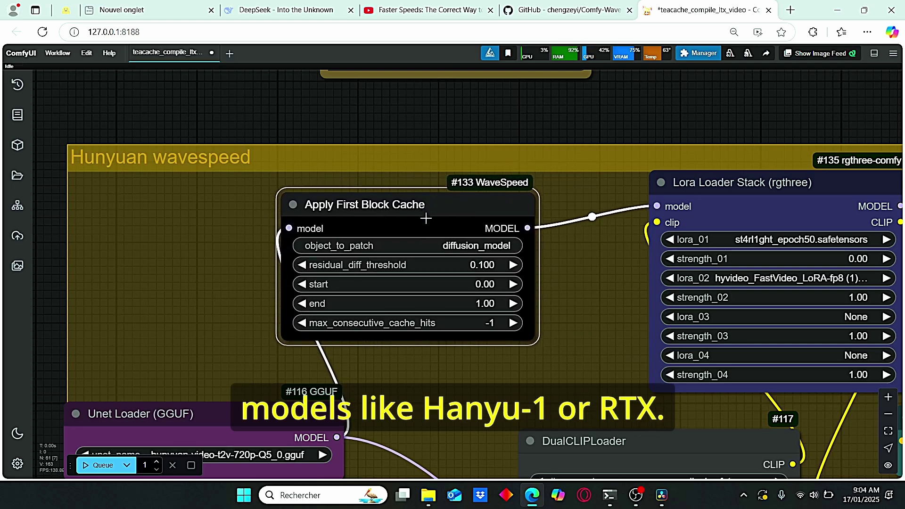
pyautogui.scroll(-2, 592, 177)
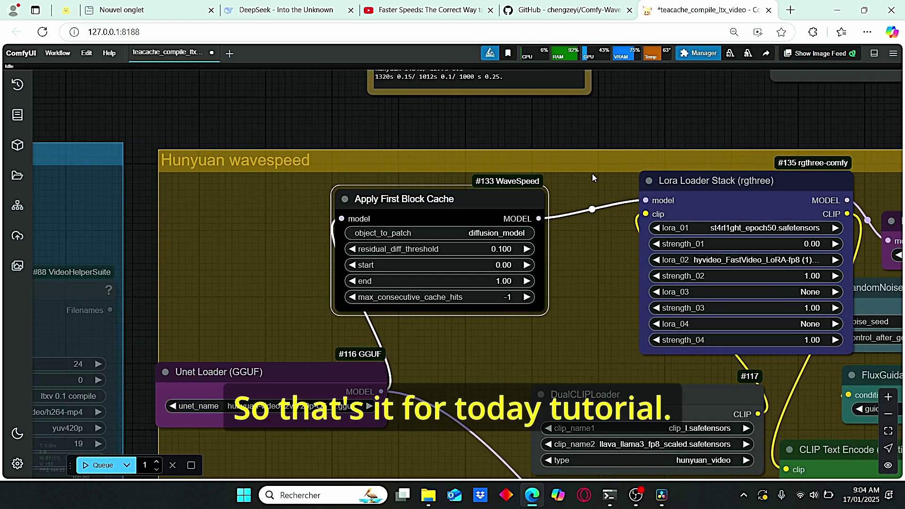